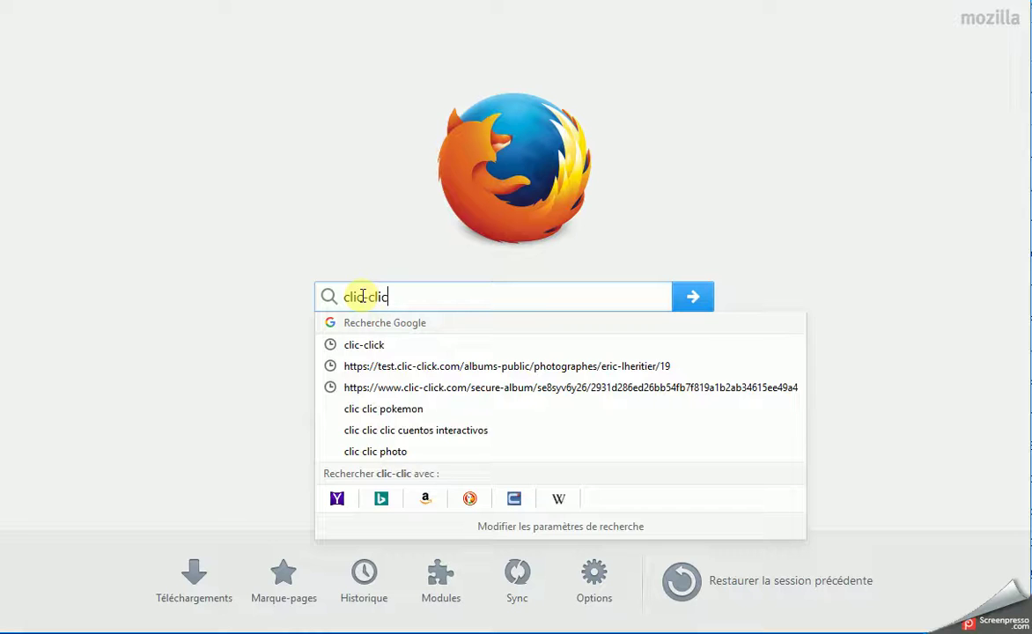
# Step: Search the web for clic-click, open the clic-click.com site and enter its photographer area
pyautogui.write('l')
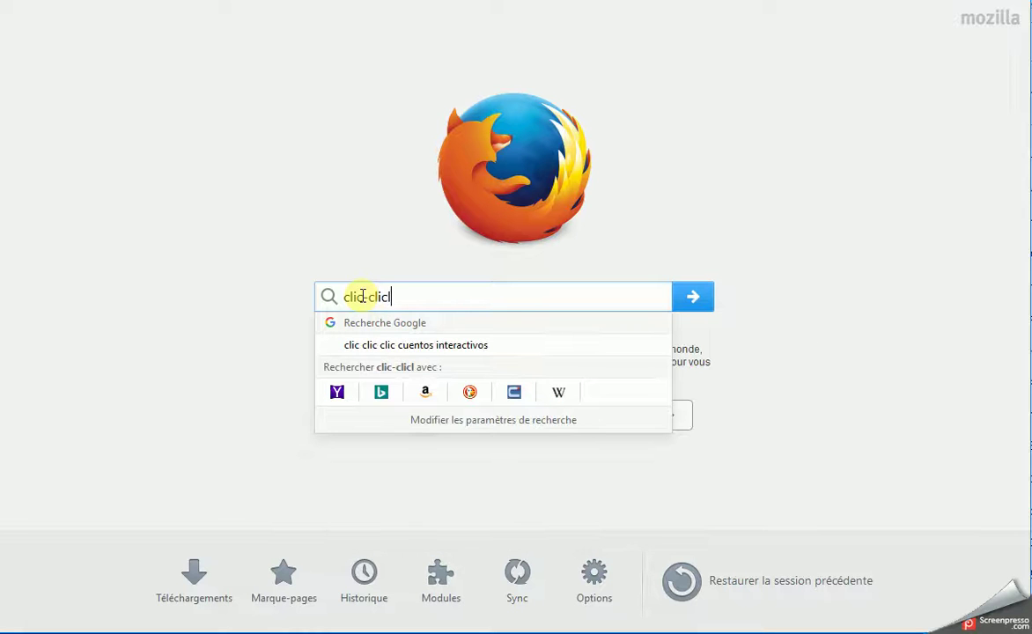
pyautogui.write('k')
pyautogui.press('BackSpace')
pyautogui.press('BackSpace')
pyautogui.press('Return')
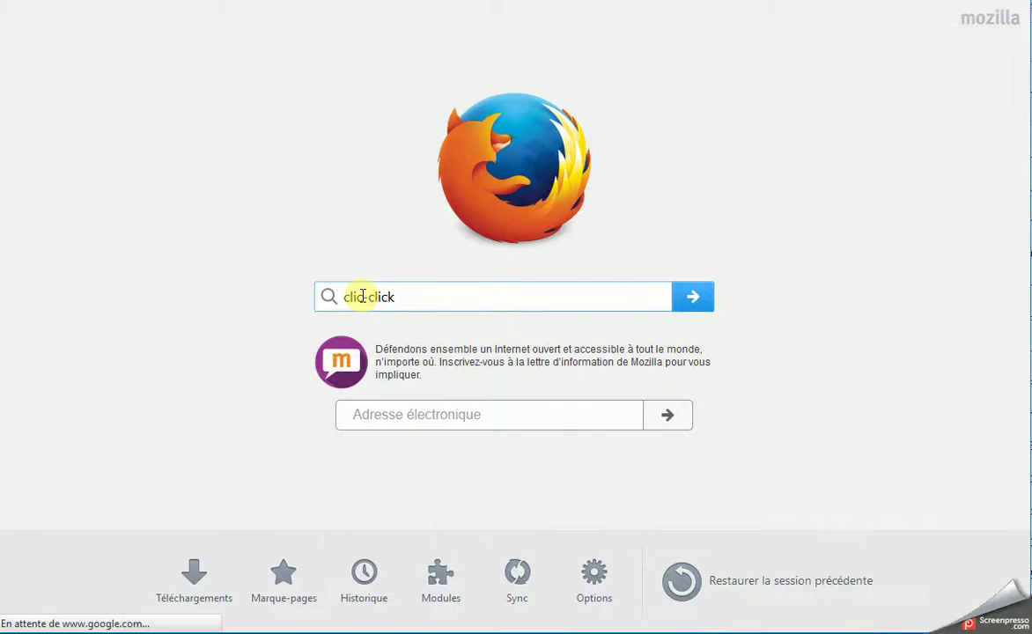
pyautogui.click(205, 157)
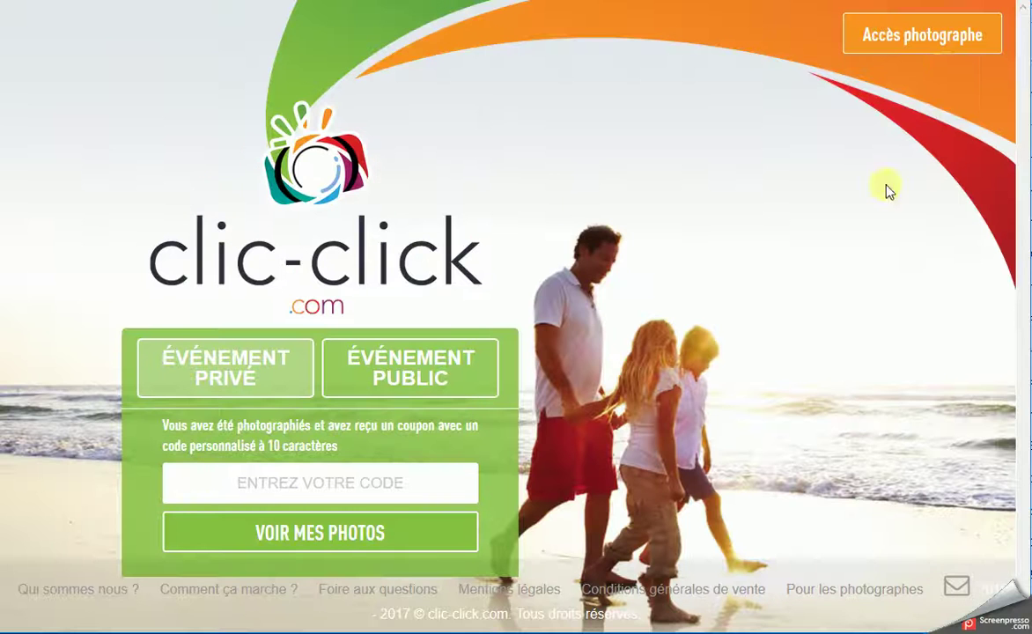
pyautogui.click(907, 34)
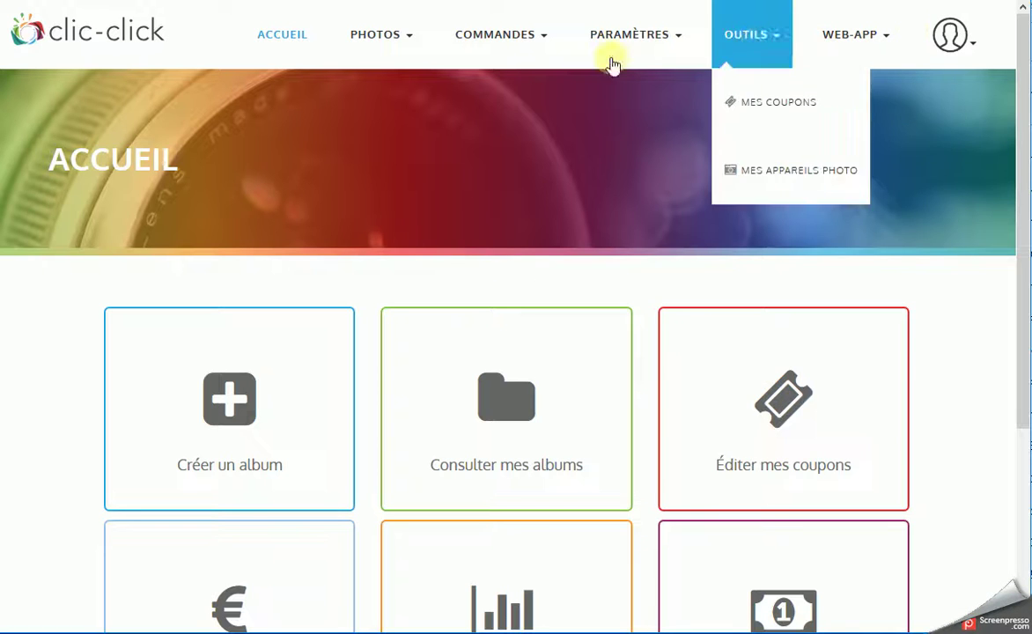
# Step: Sign out of the photographer account and sign back in with the prefilled credentials
pyautogui.moveTo(948, 51)
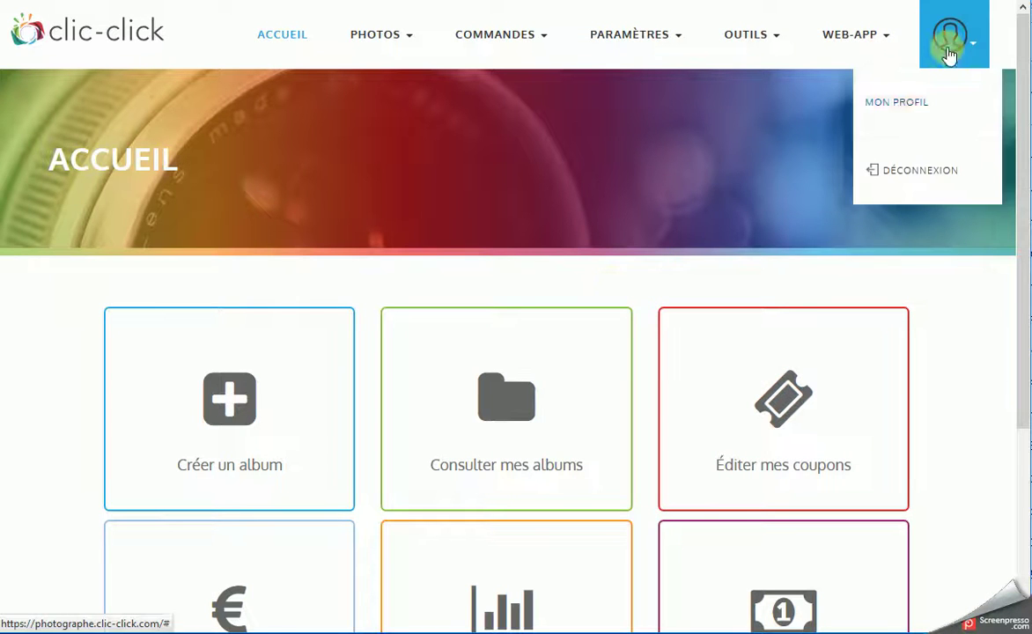
pyautogui.click(959, 183)
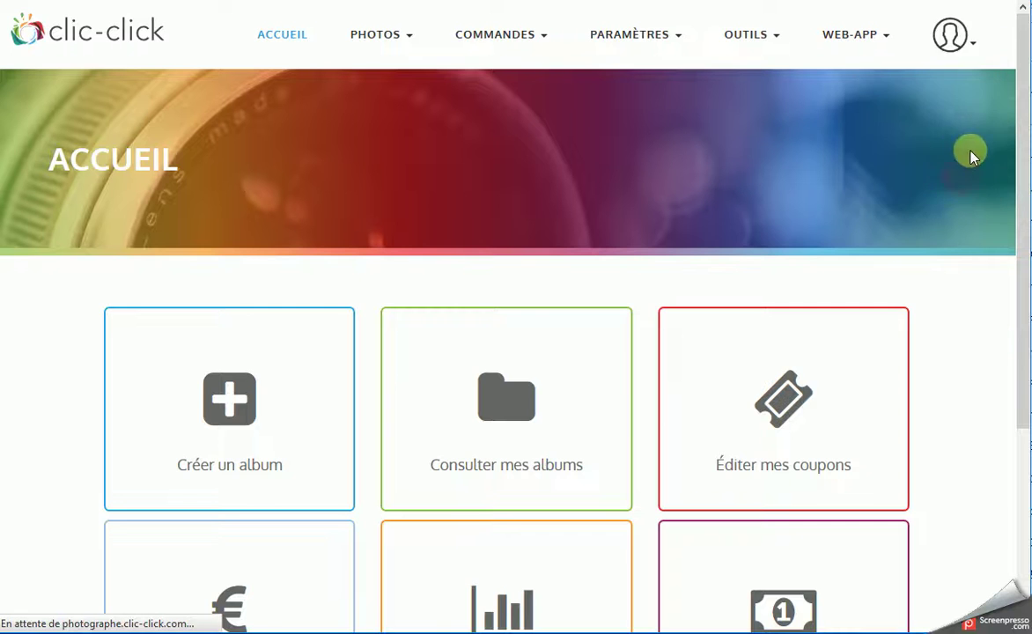
pyautogui.scroll(-3, 458, 319)
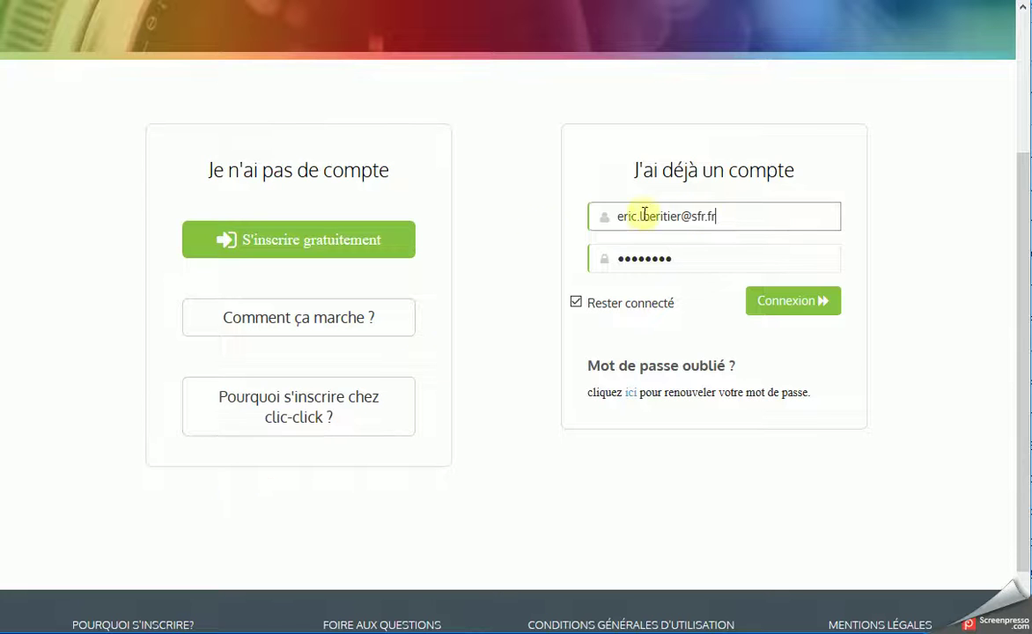
pyautogui.click(816, 305)
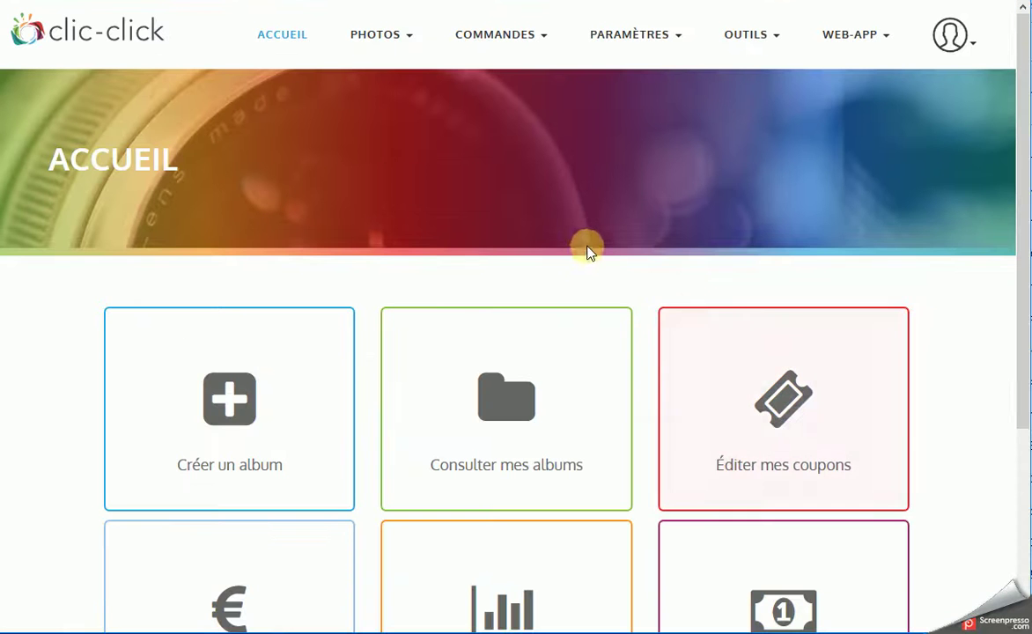
# Step: Open the photographer's selling prices page (Mes prix de vente)
pyautogui.scroll(-1, 539, 204)
pyautogui.scroll(-1, 540, 206)
pyautogui.scroll(1, 407, 158)
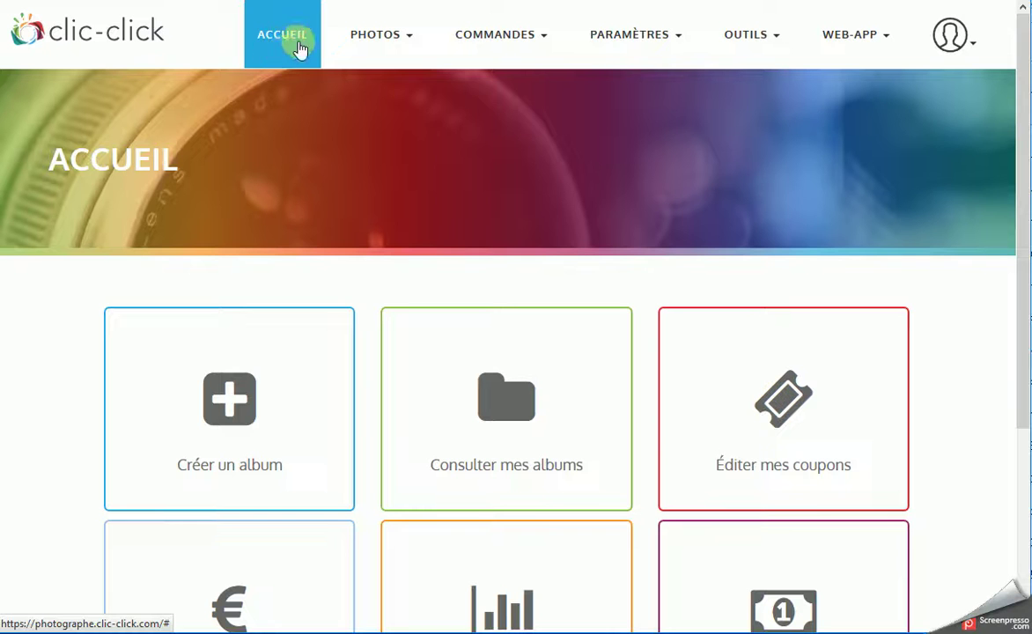
pyautogui.moveTo(509, 75)
pyautogui.moveTo(633, 69)
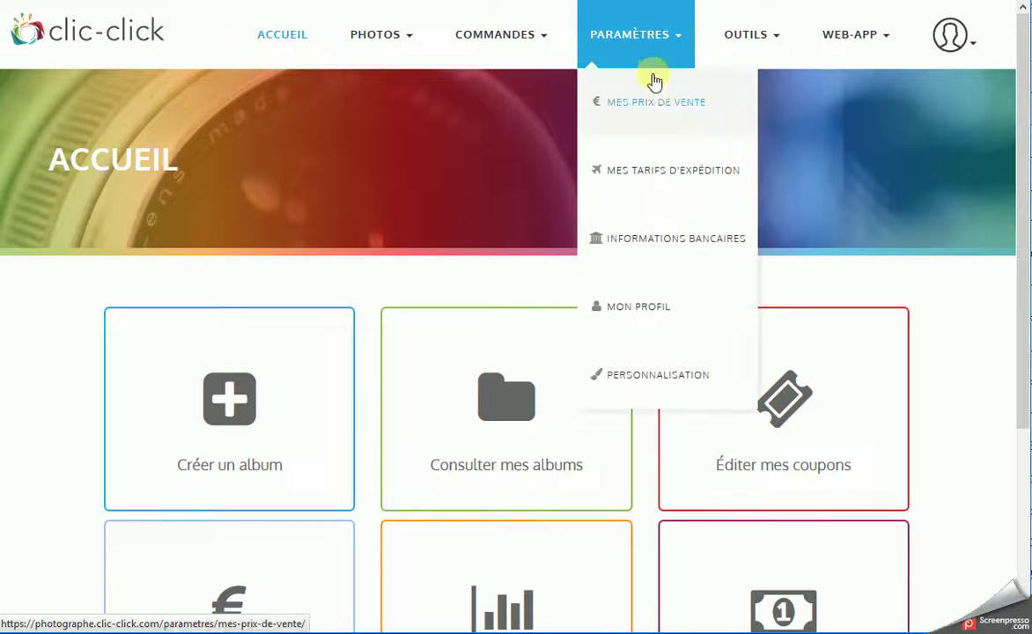
pyautogui.click(668, 111)
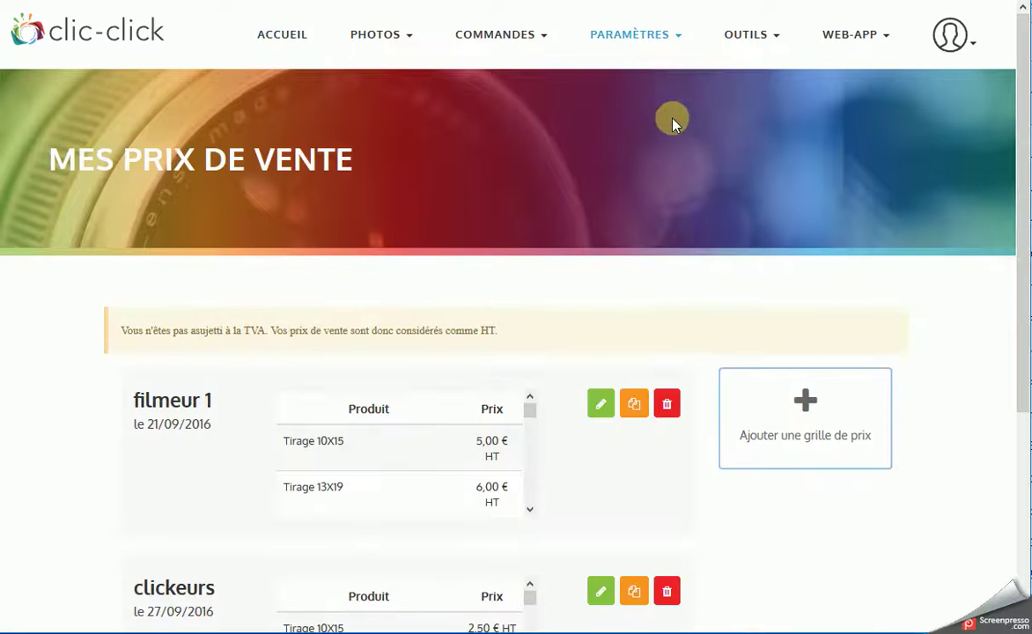
# Step: Add a new price grid and name it mariage
pyautogui.scroll(-2, 577, 167)
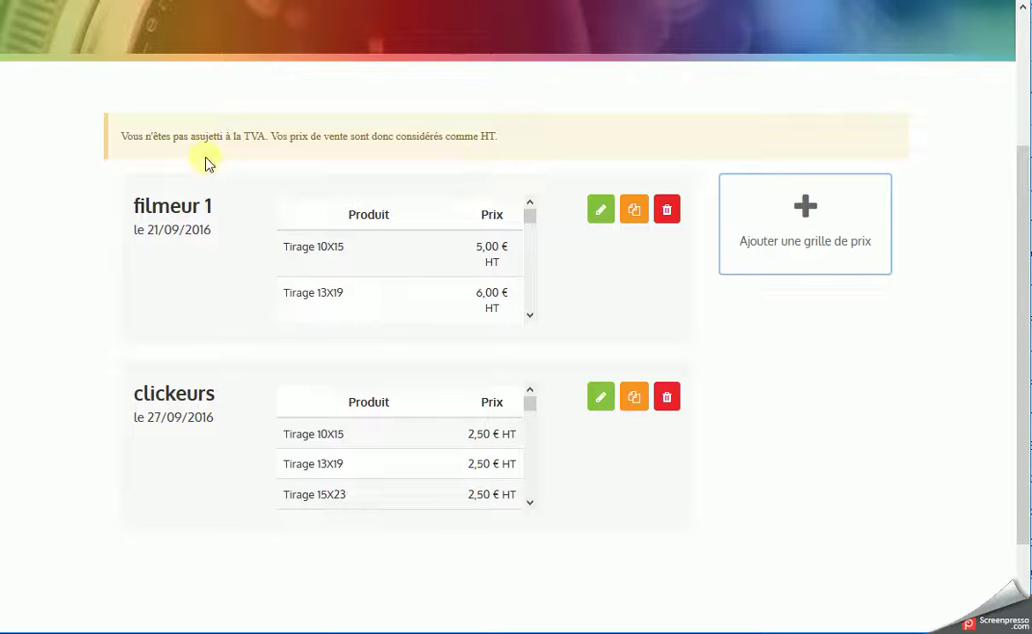
pyautogui.click(769, 219)
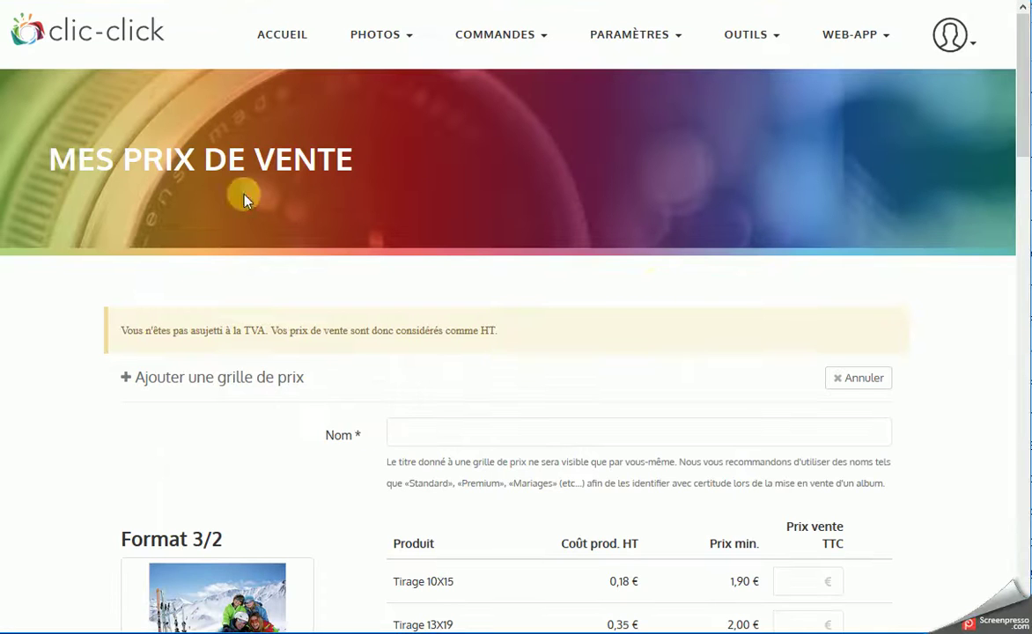
pyautogui.scroll(-3, 74, 237)
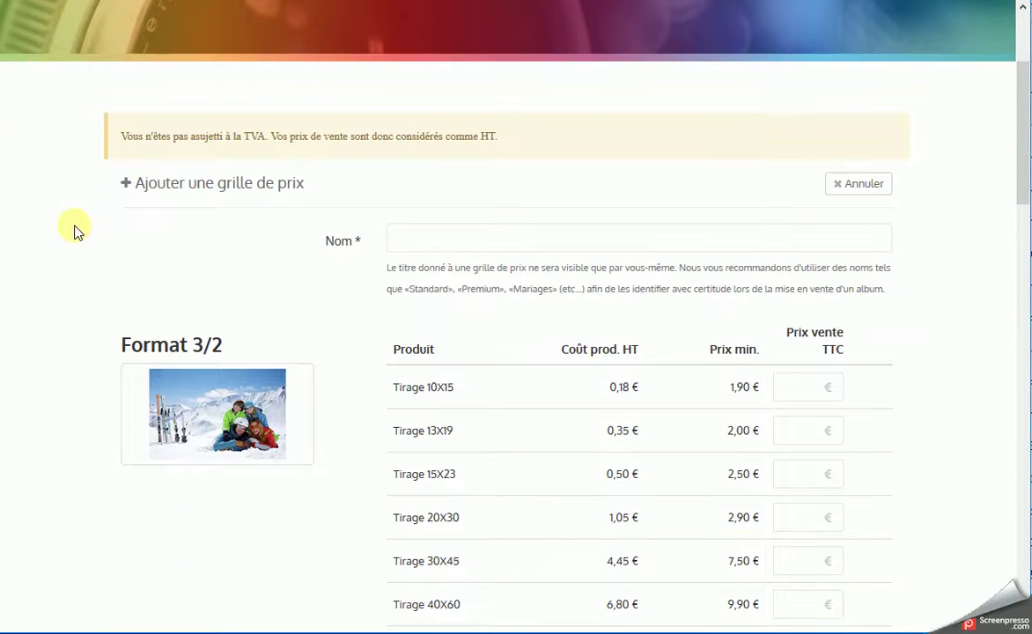
pyautogui.click(400, 242)
pyautogui.write('mariage')
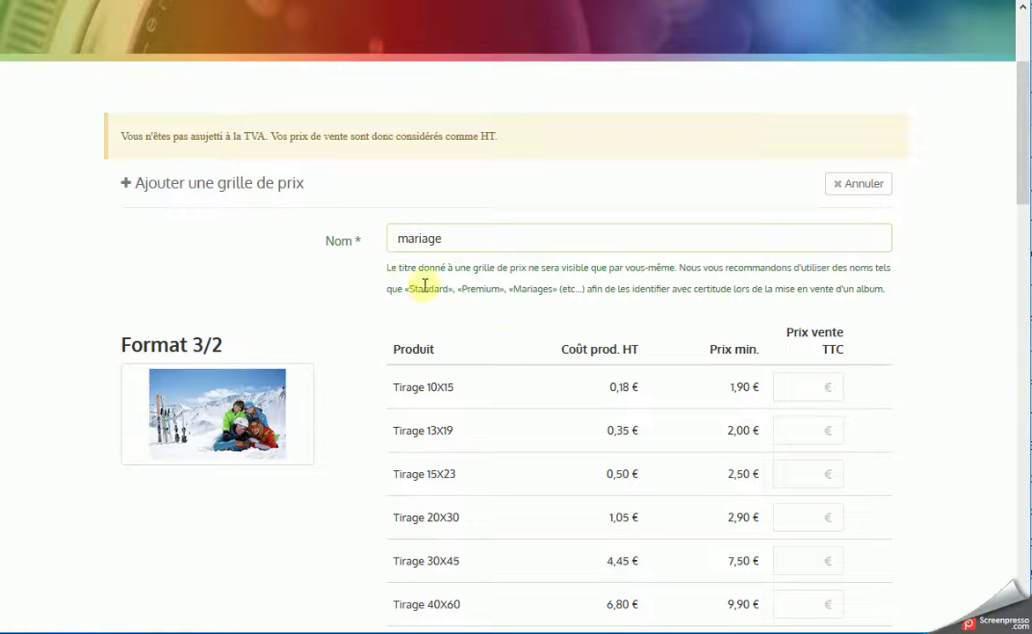
# Step: Set the selling price of the 10X15 print in Format 3/2 to 10 €
pyautogui.scroll(-3, 422, 304)
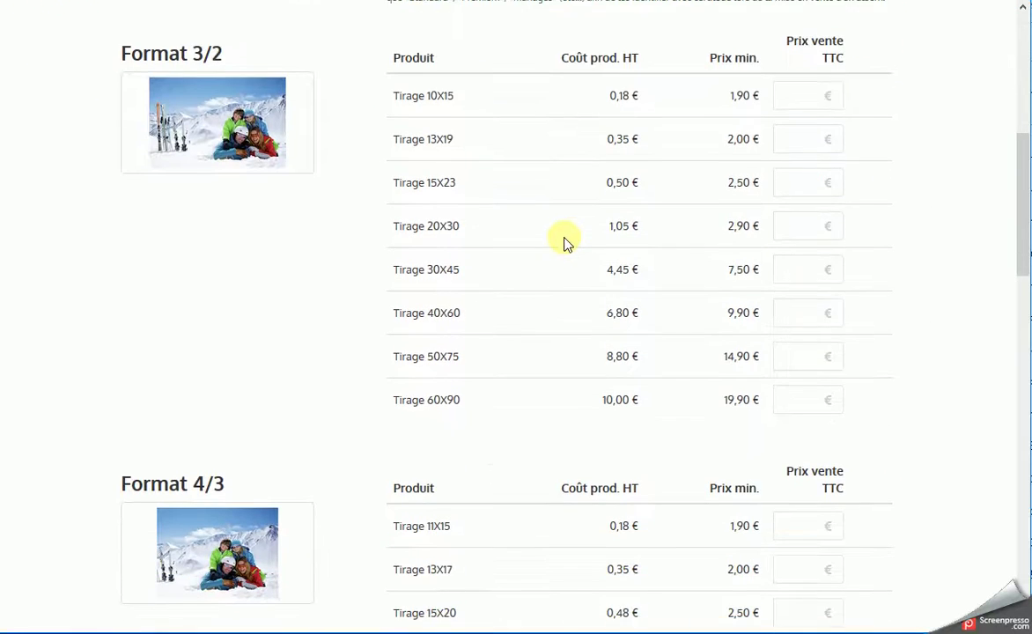
pyautogui.scroll(-7, 568, 241)
pyautogui.scroll(-8, 568, 241)
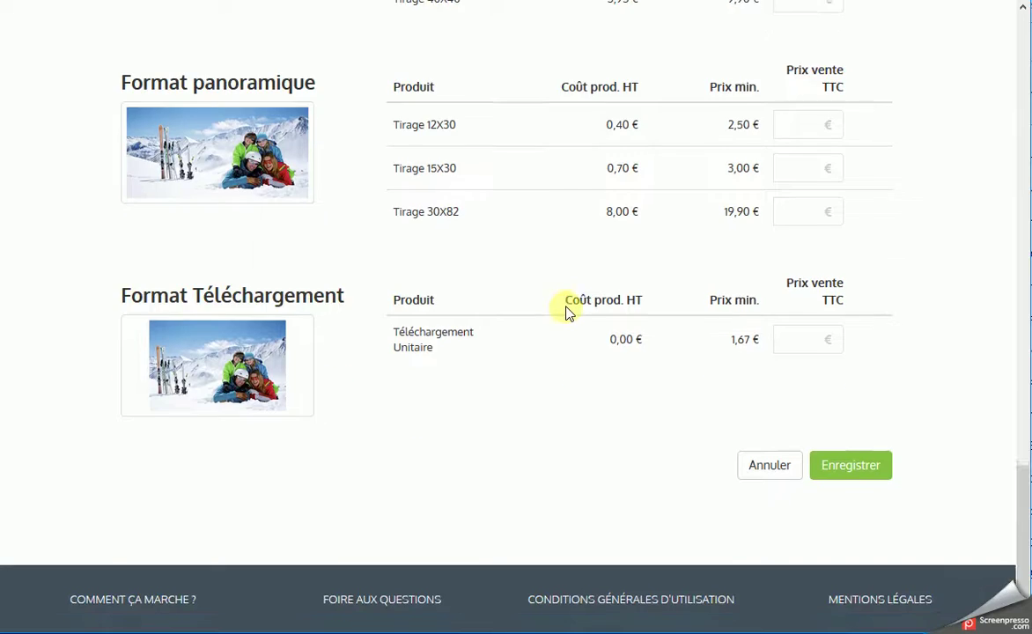
pyautogui.scroll(17, 568, 313)
pyautogui.scroll(2, 563, 264)
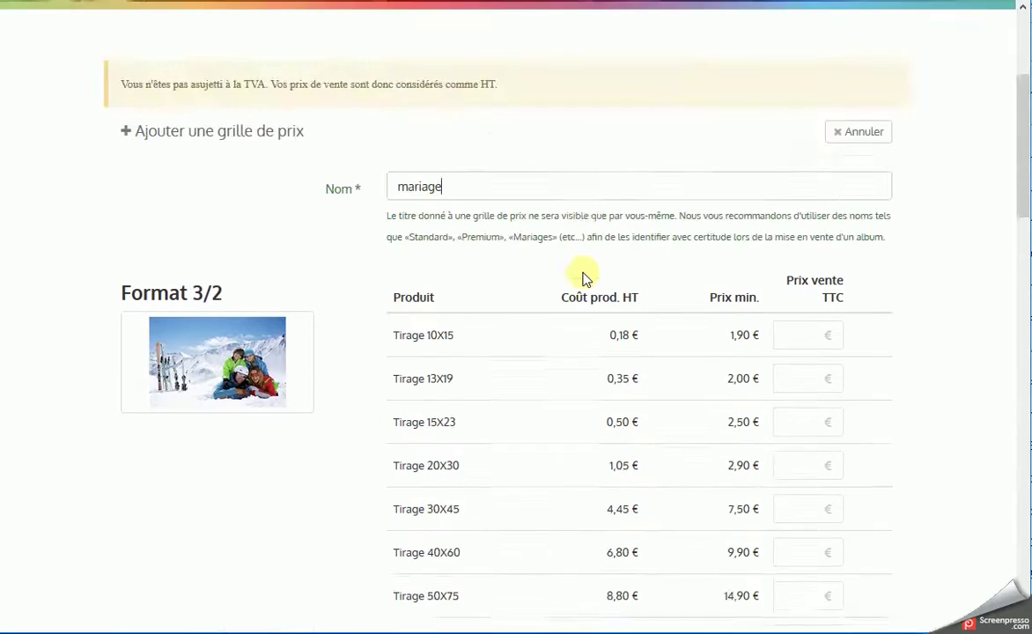
pyautogui.scroll(-2, 545, 176)
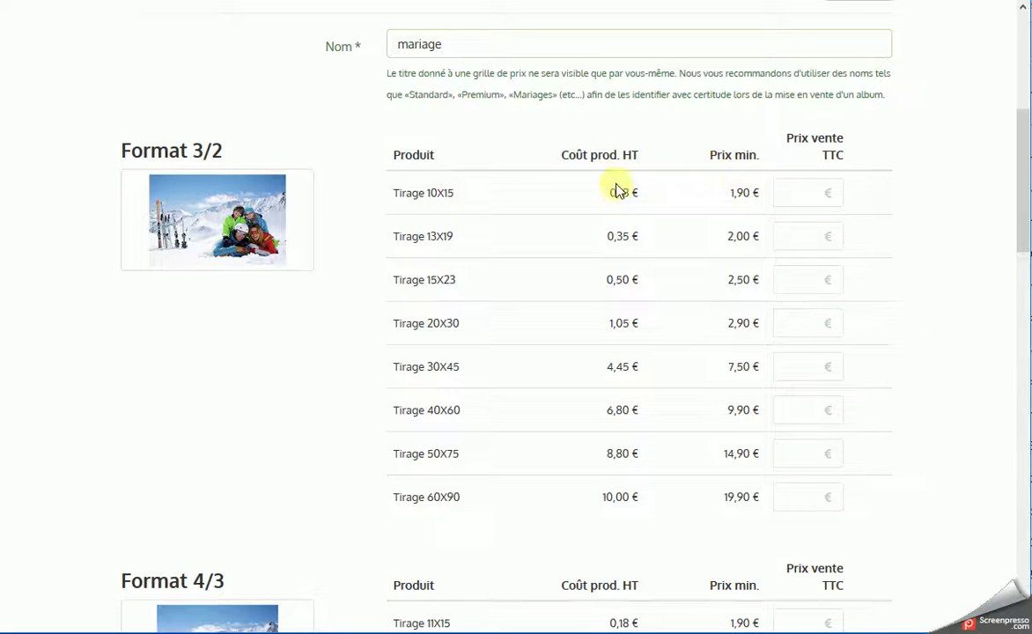
pyautogui.click(804, 193)
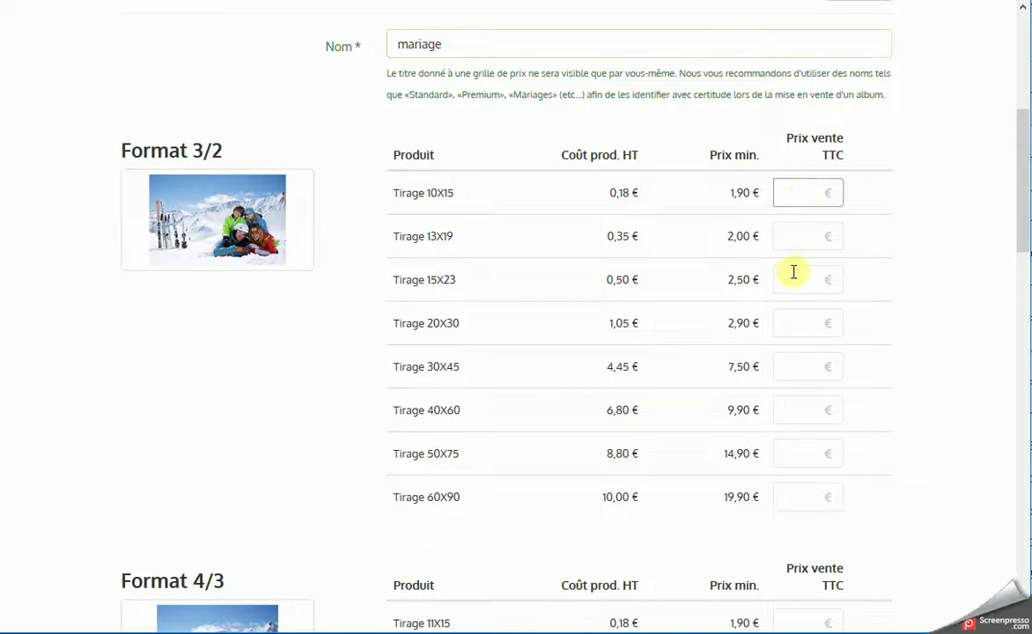
pyautogui.write('10')
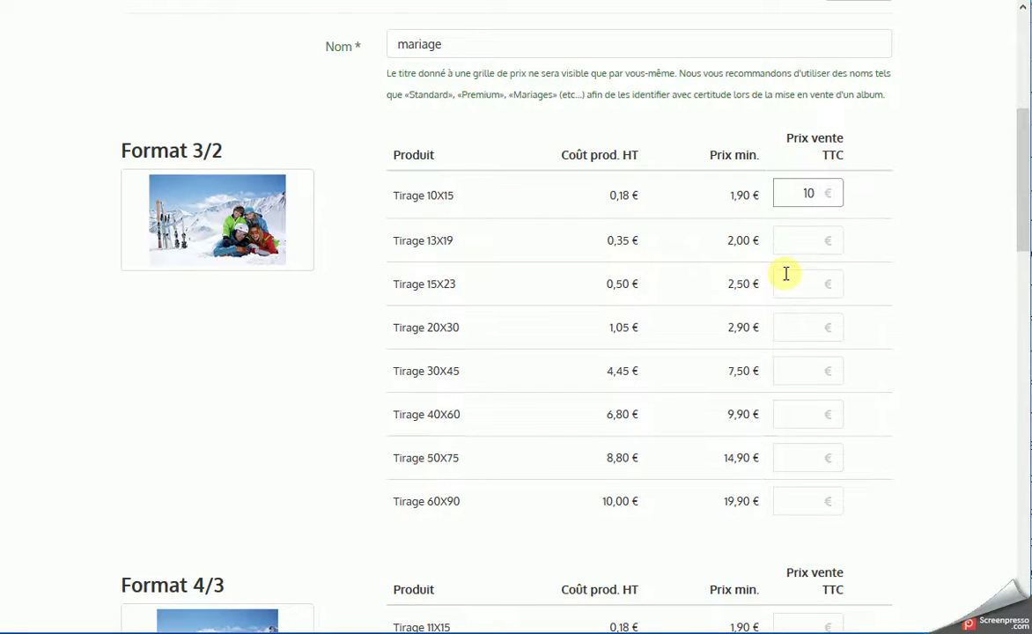
# Step: Set the Format 3/2 selling prices to 15 € for the 13X19 print and 20 € for the 20X30 print
pyautogui.click(817, 243)
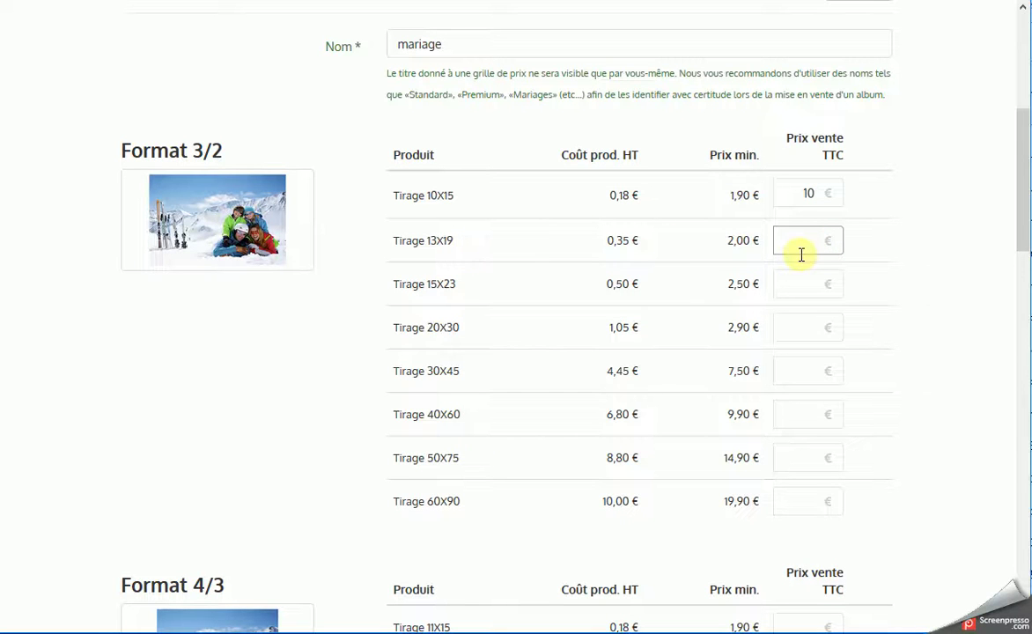
pyautogui.write('1')
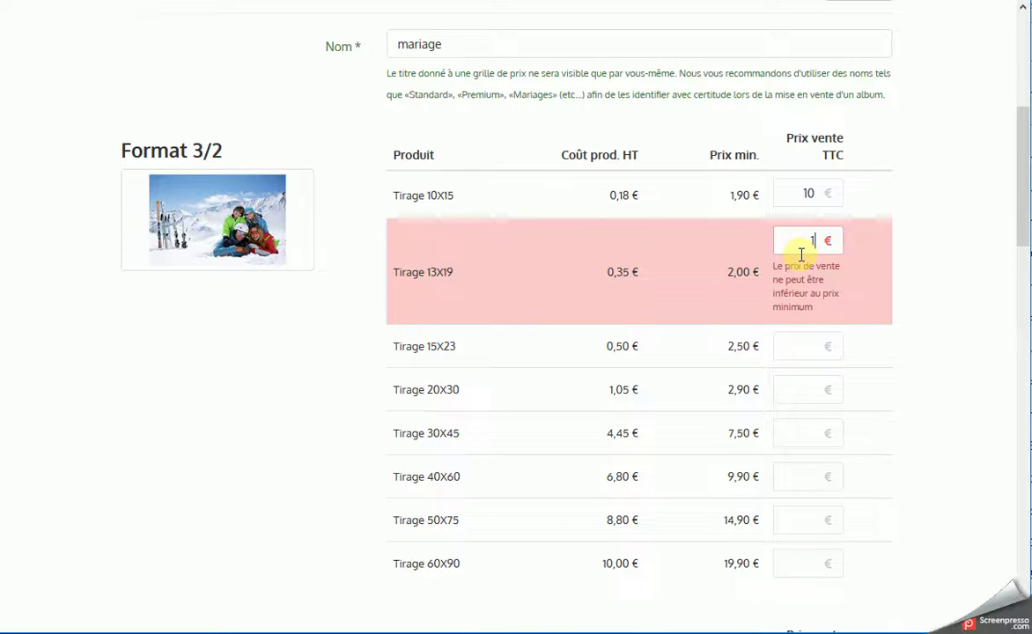
pyautogui.write('5')
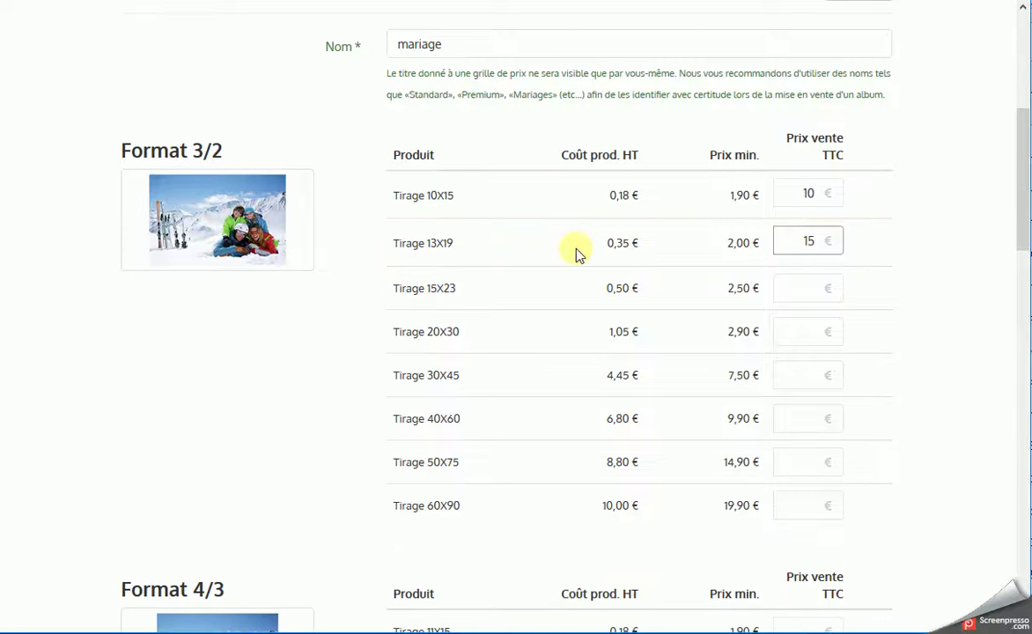
pyautogui.scroll(-1, 617, 247)
pyautogui.click(796, 235)
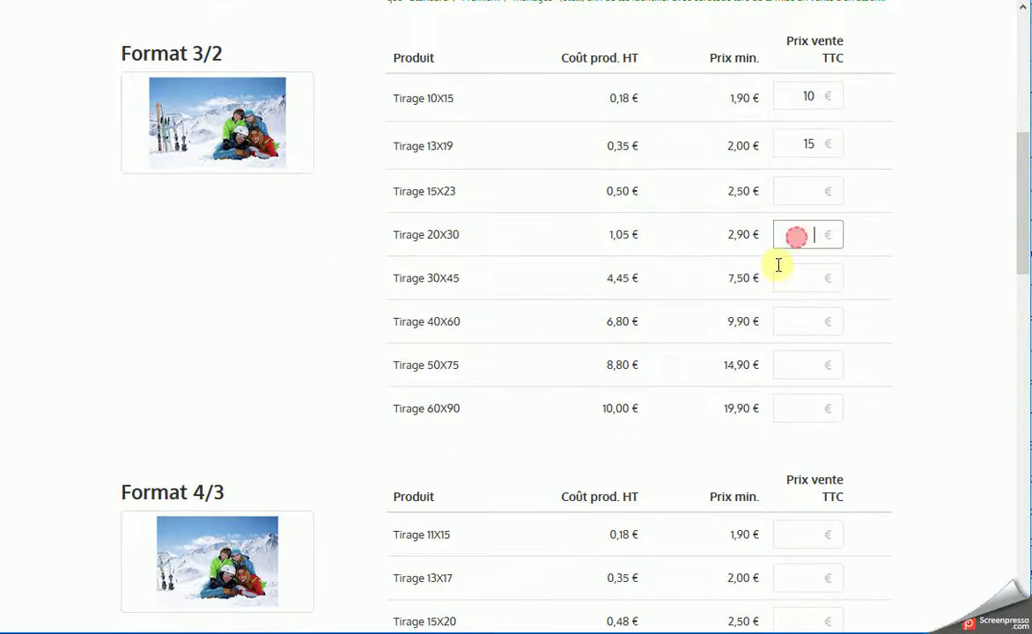
pyautogui.write('20')
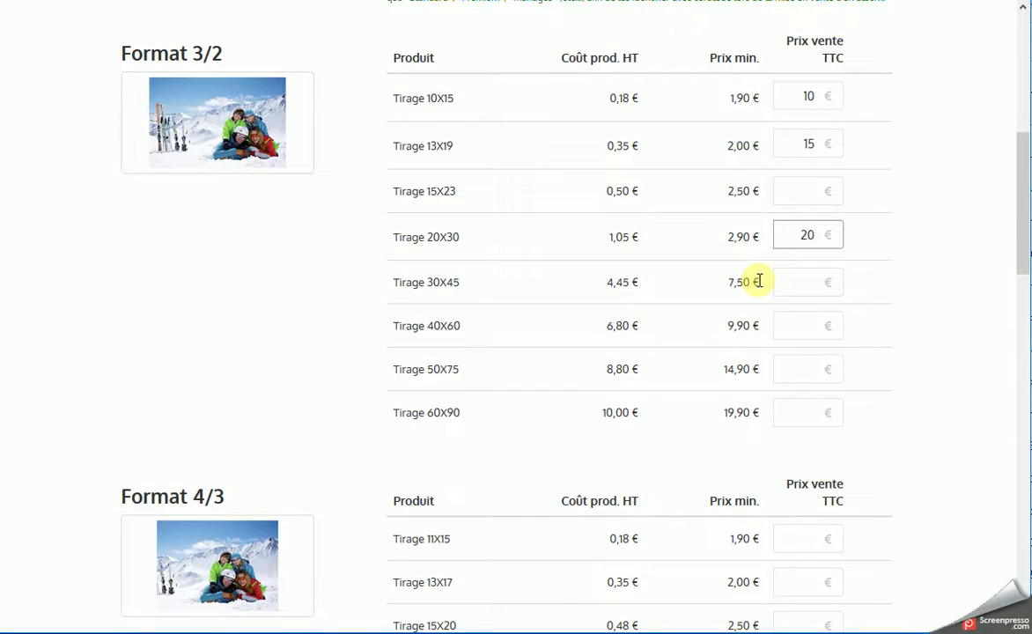
# Step: Set the selling price of the 20X20 print in the square format (Format carré) to 20 €
pyautogui.scroll(-3, 681, 285)
pyautogui.scroll(-5, 580, 203)
pyautogui.scroll(-3, 592, 192)
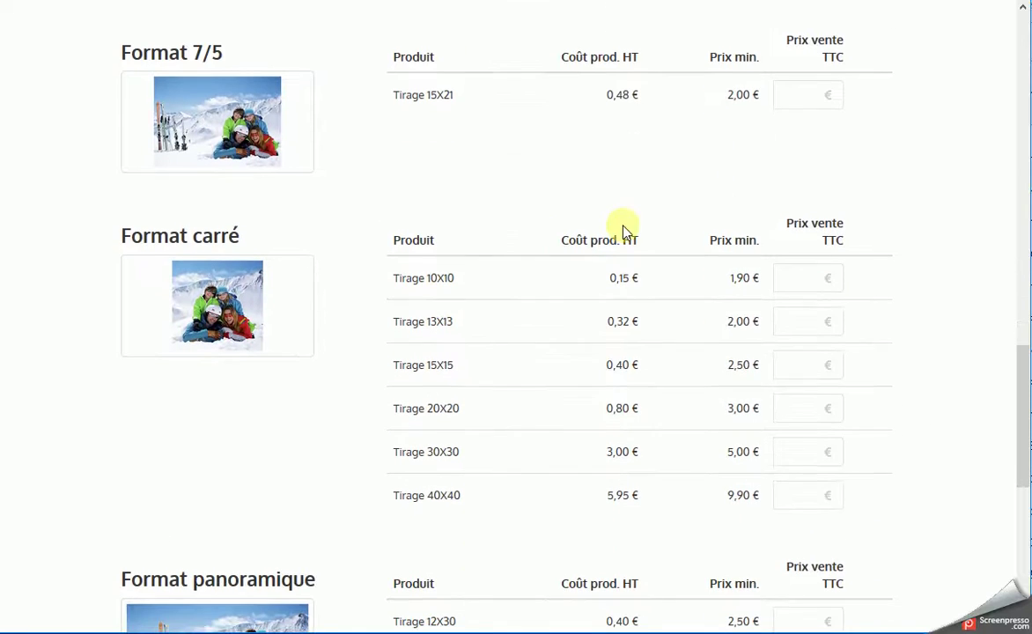
pyautogui.scroll(-1, 657, 329)
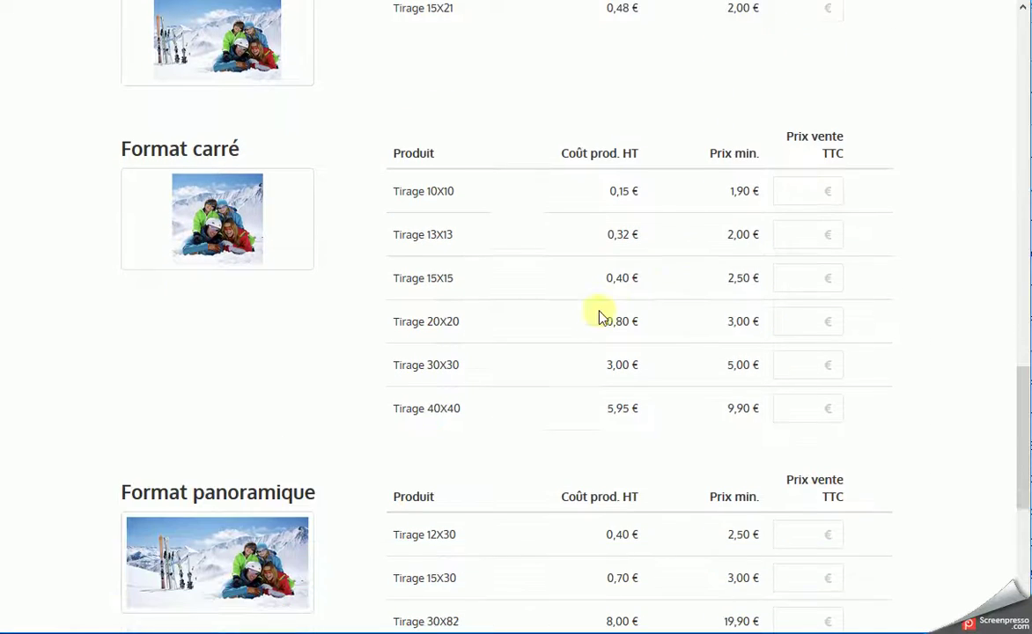
pyautogui.click(818, 314)
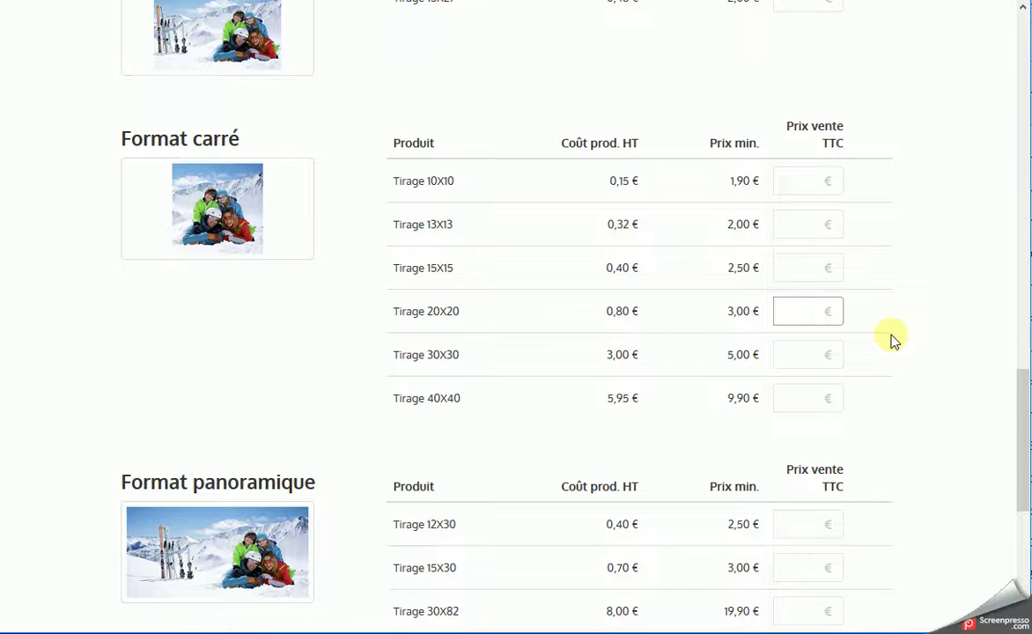
pyautogui.write('20')
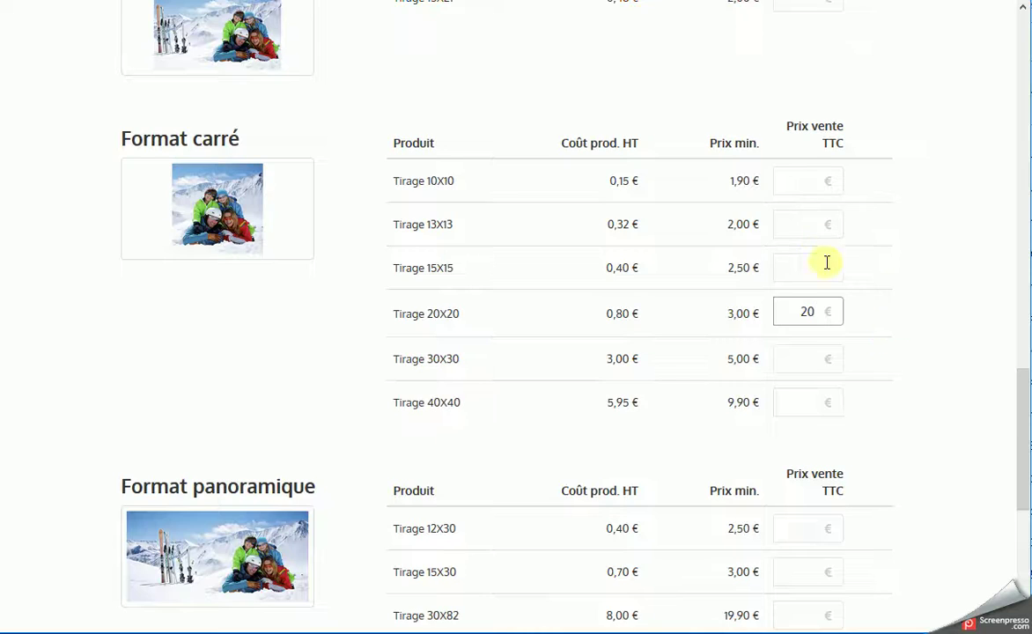
# Step: Set the selling prices to 25 € for the panoramic 15X30 print and 8 € for the single download (Téléchargement Unitaire)
pyautogui.scroll(-3, 891, 339)
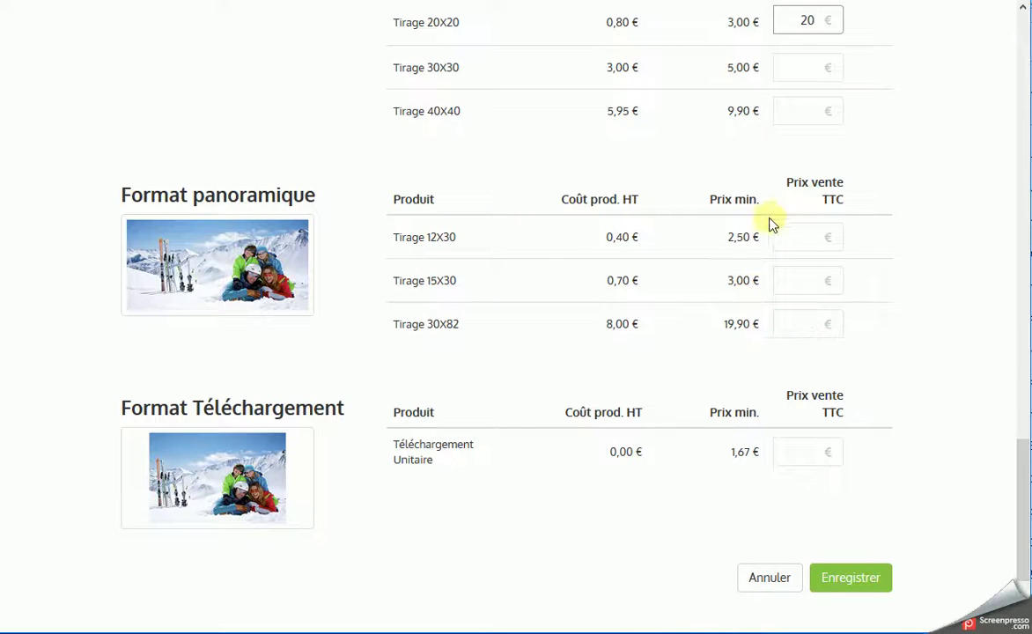
pyautogui.click(811, 278)
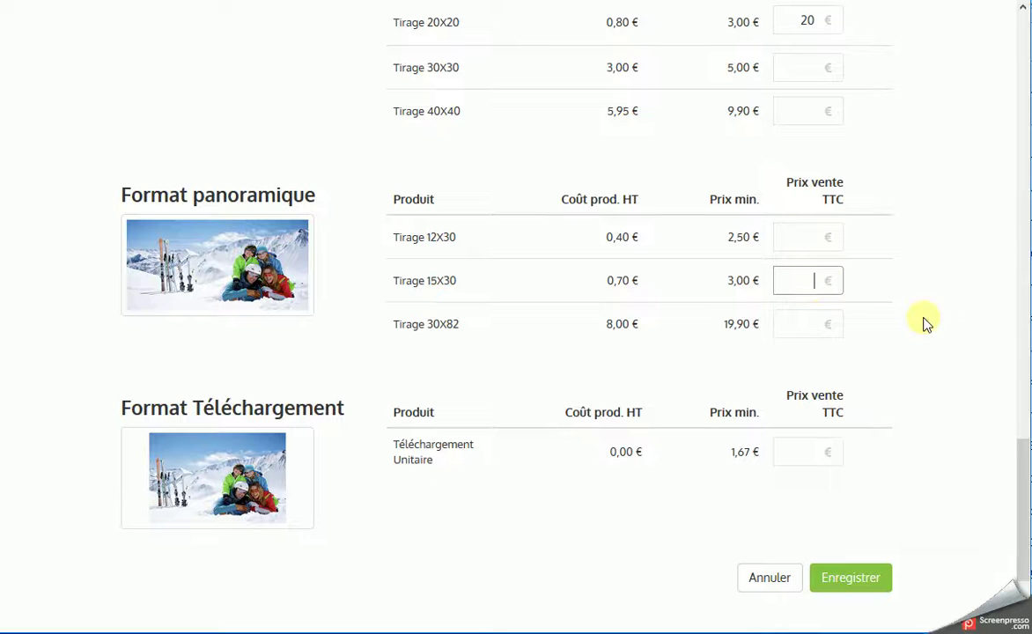
pyautogui.write('25')
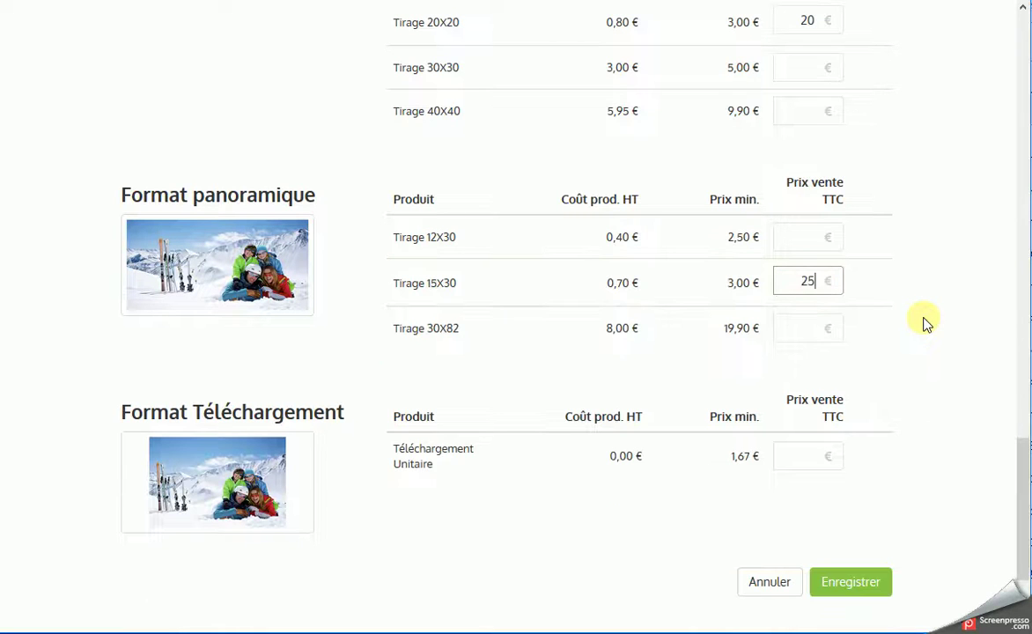
pyautogui.scroll(-1, 929, 335)
pyautogui.click(806, 370)
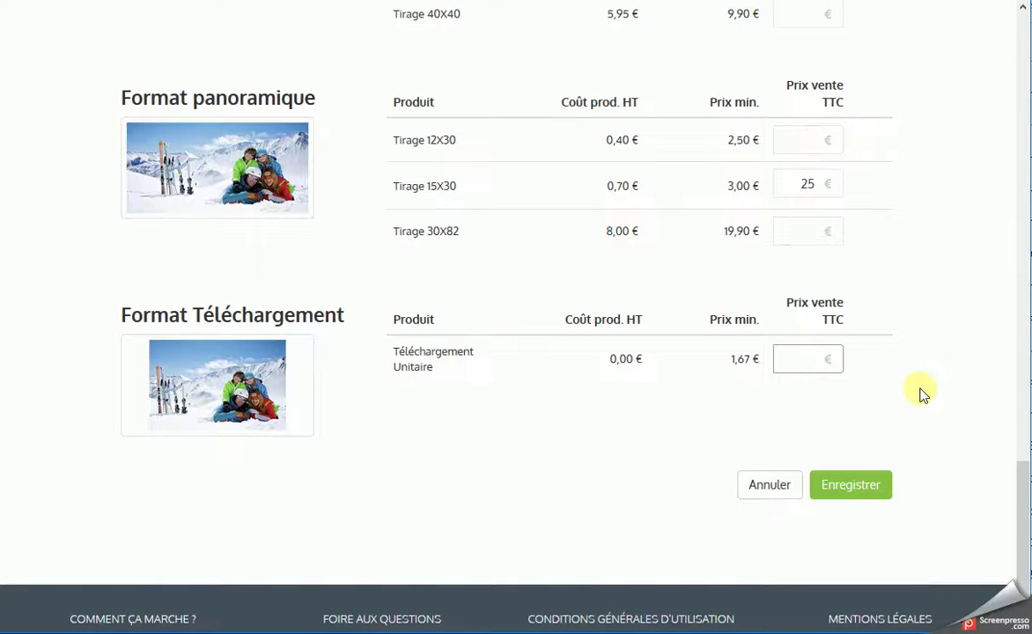
pyautogui.write('8')
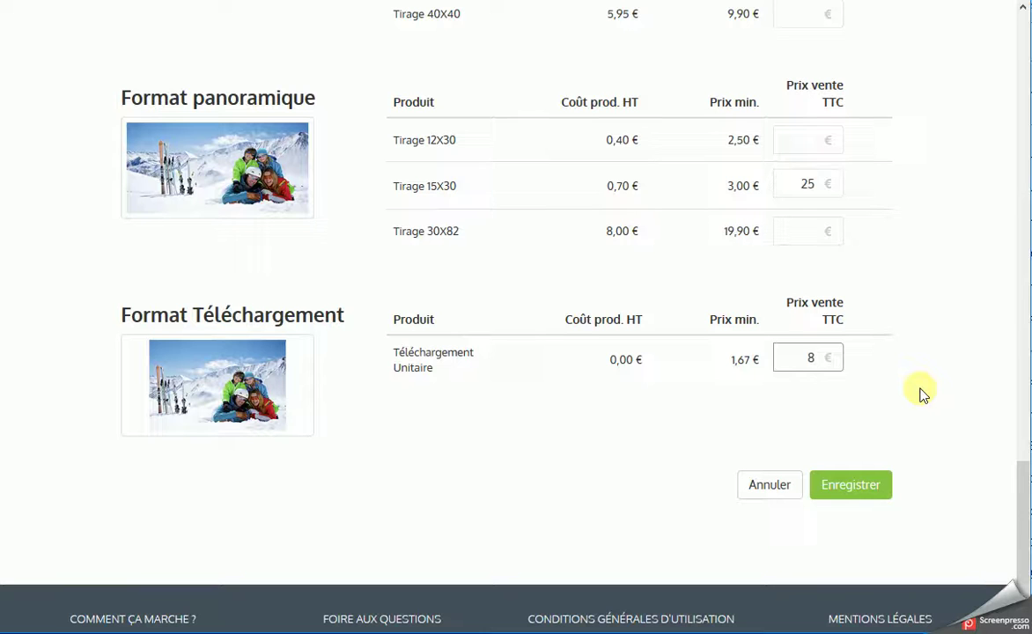
# Step: Save the new price grid and review the mariage entry in the list of price grids
pyautogui.click(851, 485)
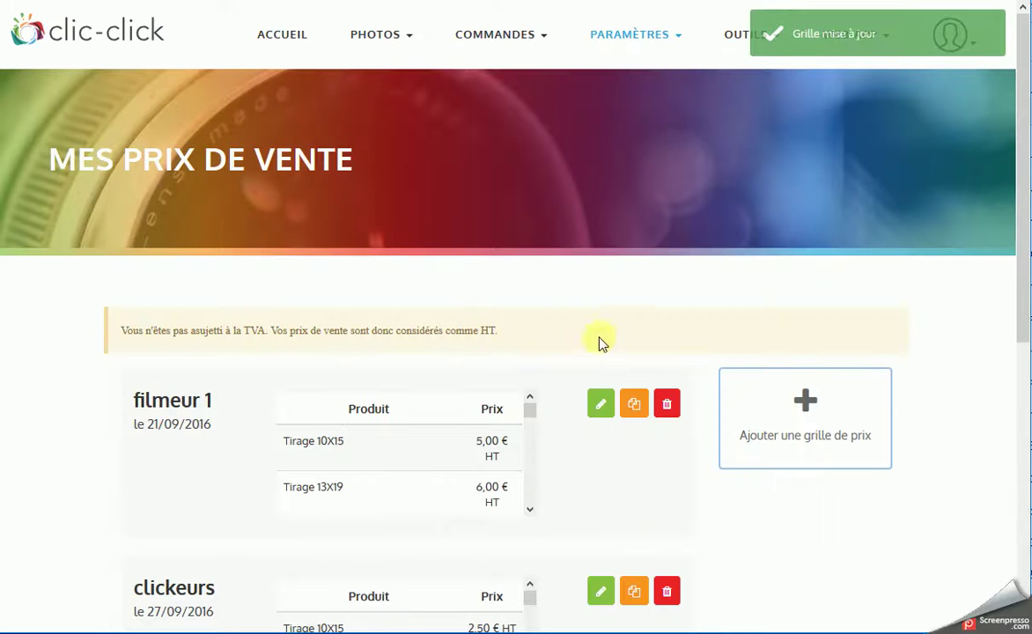
pyautogui.scroll(-2, 592, 260)
pyautogui.scroll(-3, 445, 212)
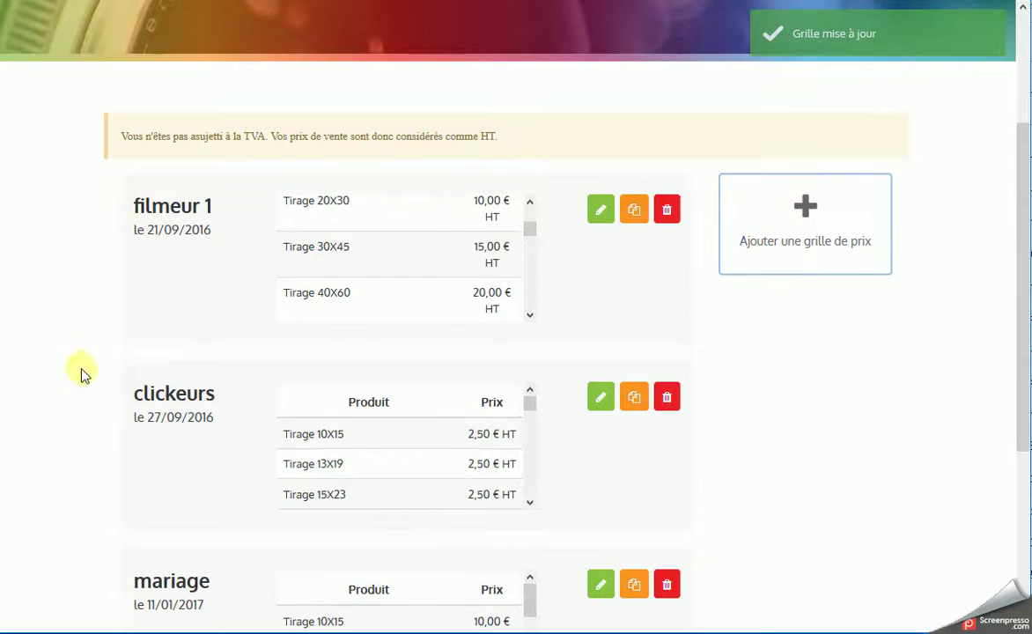
pyautogui.scroll(-3, 64, 370)
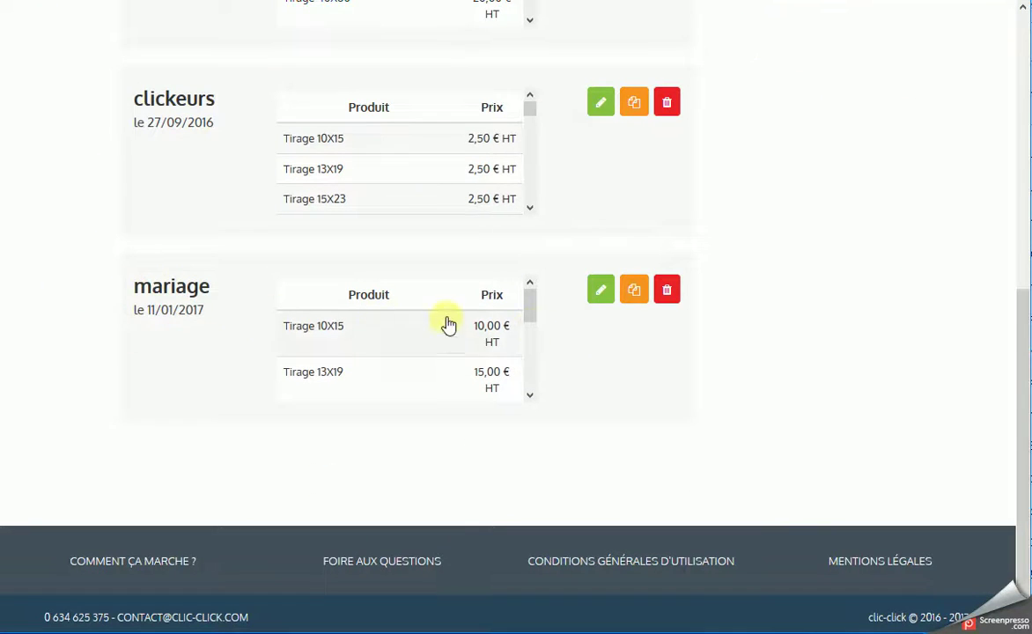
pyautogui.scroll(-4, 449, 339)
pyautogui.scroll(5, 438, 345)
pyautogui.scroll(2, 507, 370)
pyautogui.scroll(-2, 594, 591)
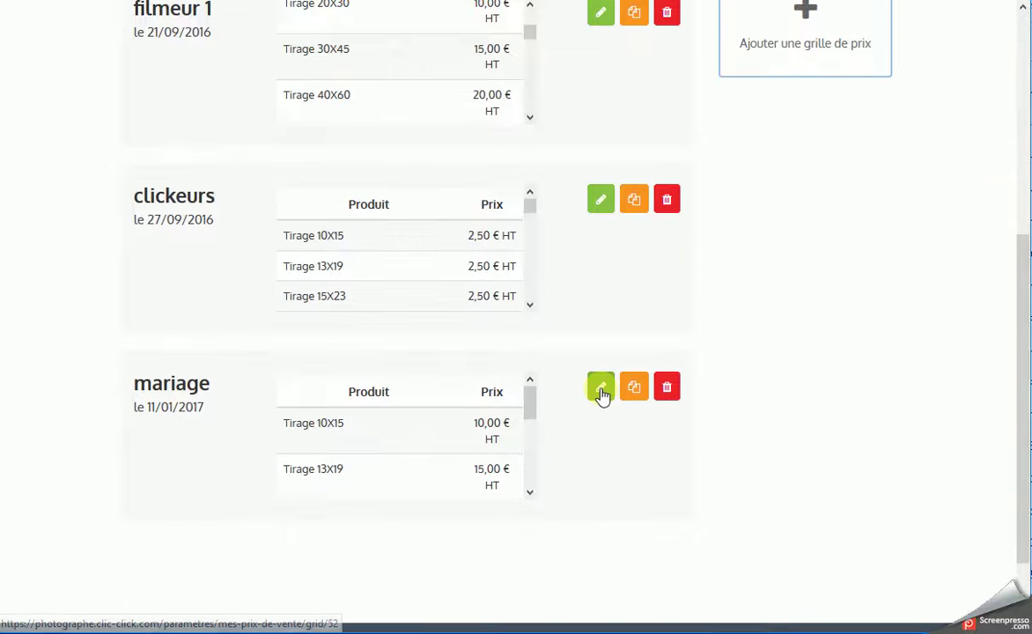
# Step: Edit the mariage grid to set the selling price of the 20X30 print in Format 3/2 to 22 €, and save it
pyautogui.click(599, 392)
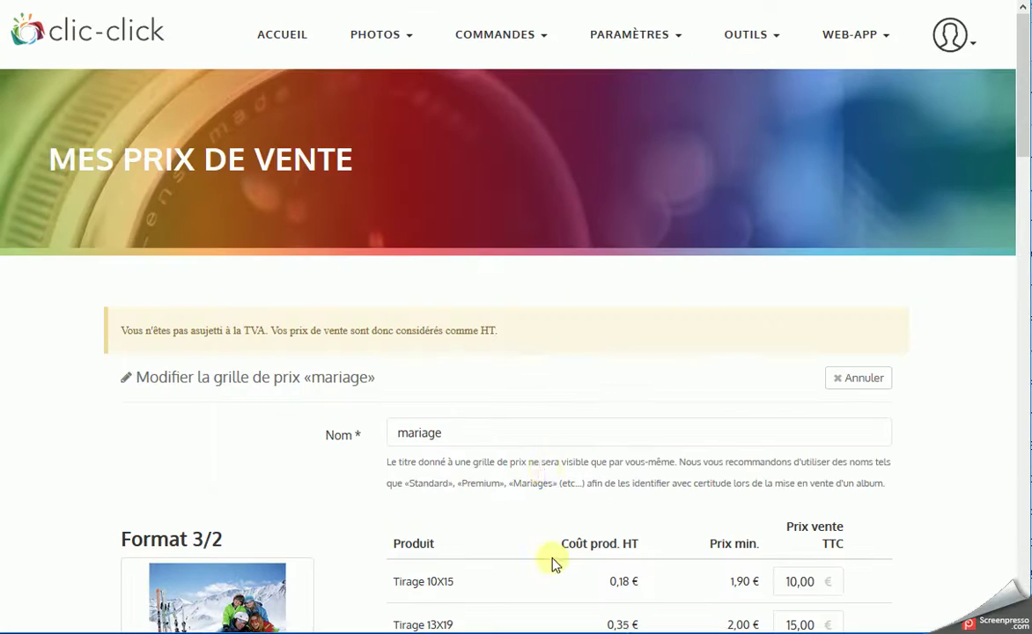
pyautogui.scroll(-8, 459, 494)
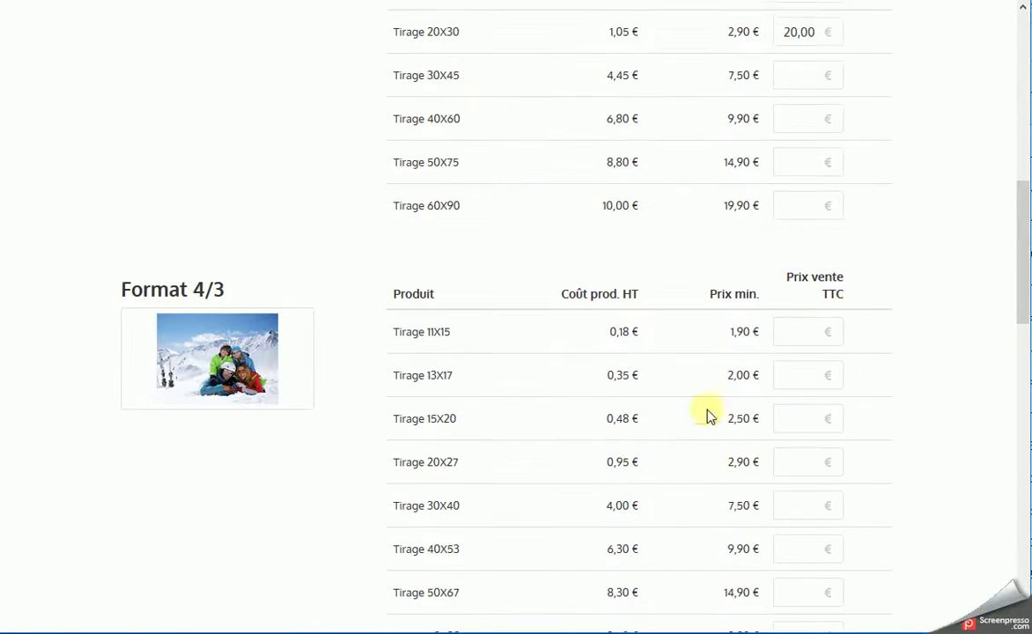
pyautogui.scroll(2, 801, 264)
pyautogui.click(797, 227)
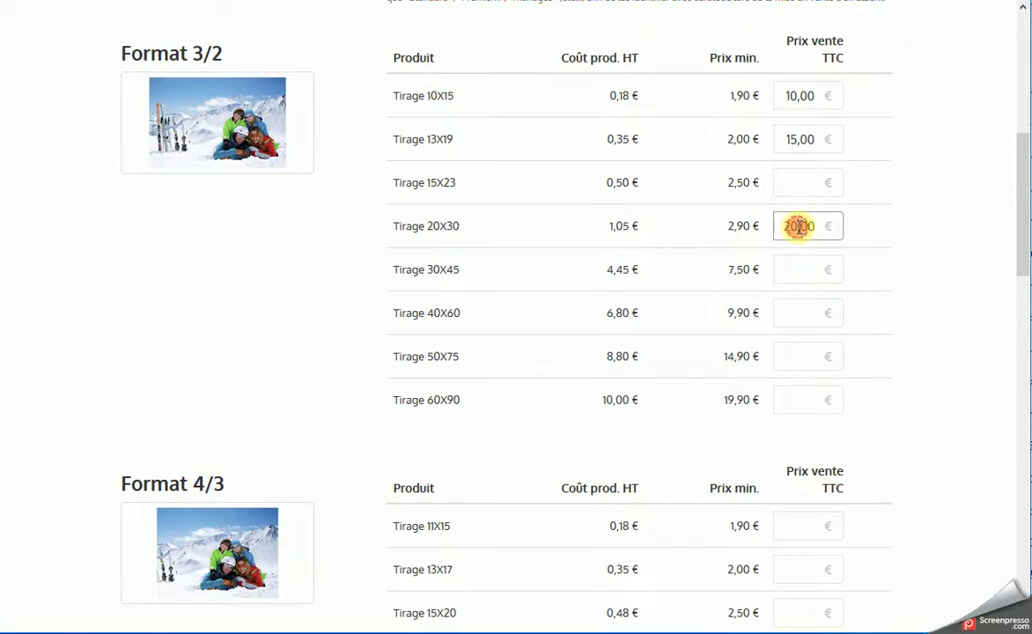
pyautogui.press('BackSpace')
pyautogui.scroll(-15, 800, 228)
pyautogui.scroll(-2, 854, 335)
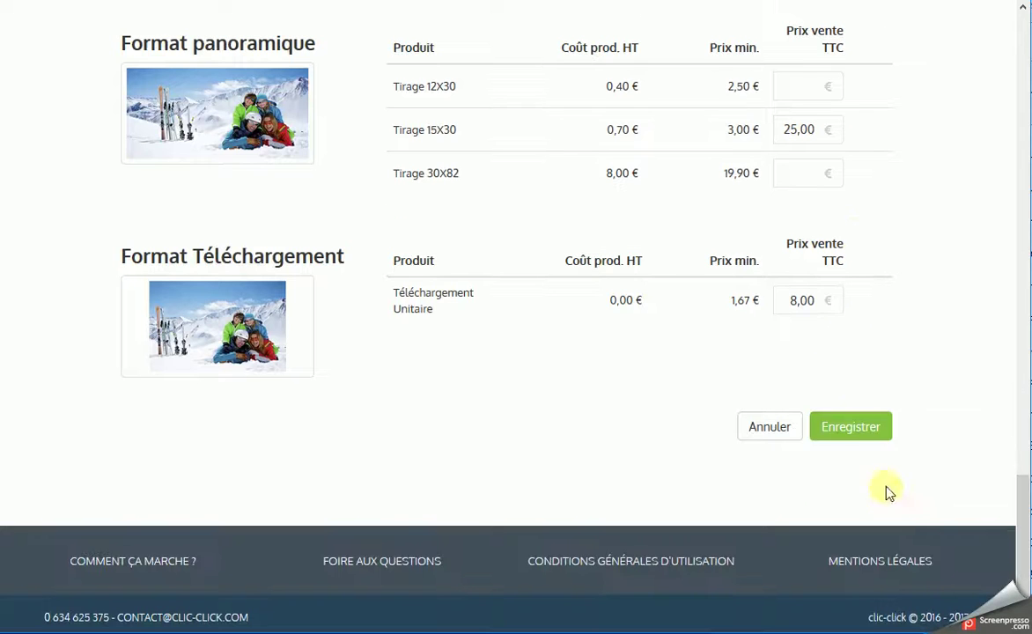
pyautogui.click(852, 437)
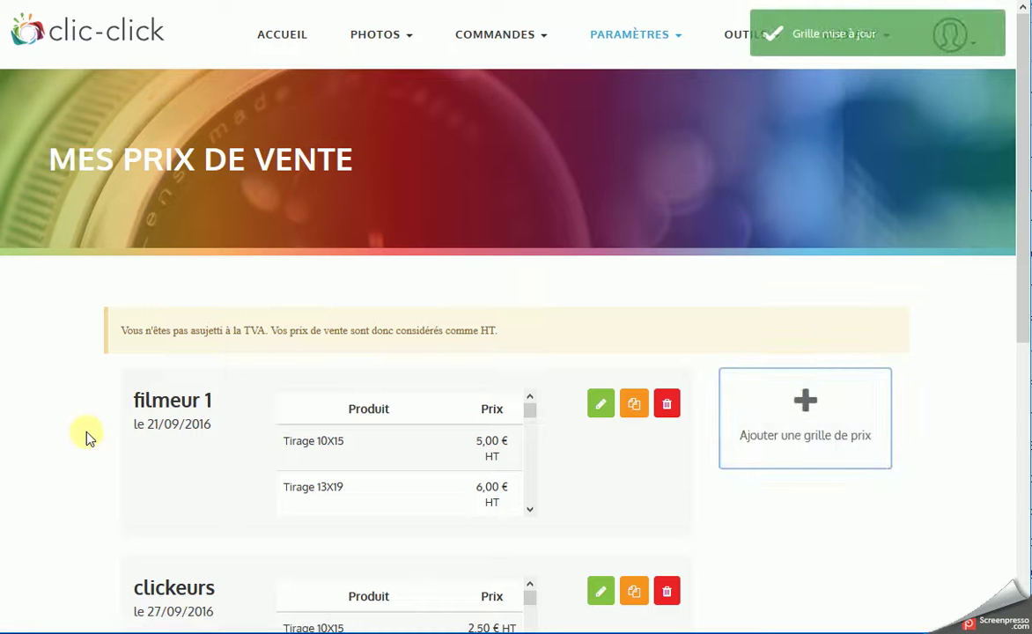
# Step: Duplicate the mariage price grid from the list and confirm the duplication
pyautogui.scroll(-3, 87, 433)
pyautogui.scroll(-1, 381, 527)
pyautogui.scroll(-3, 383, 525)
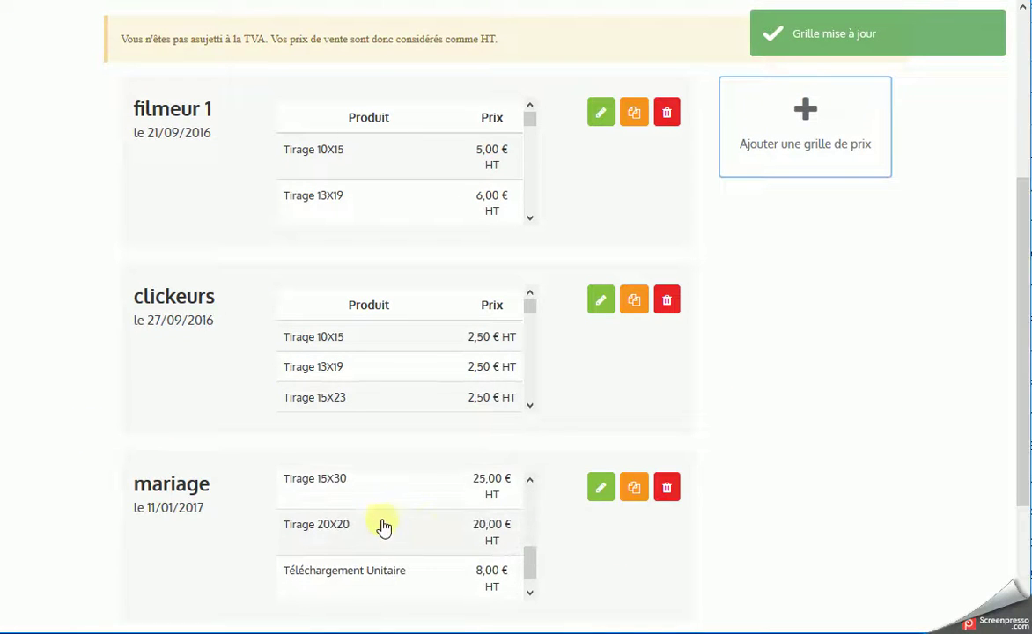
pyautogui.scroll(4, 411, 540)
pyautogui.scroll(-3, 411, 539)
pyautogui.scroll(4, 411, 540)
pyautogui.scroll(-2, 411, 539)
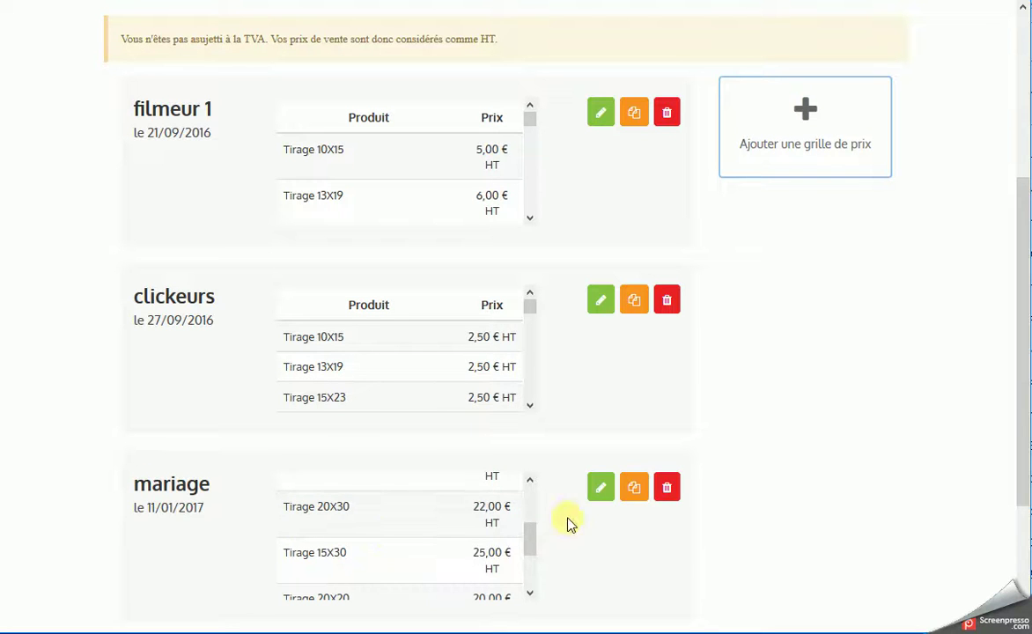
pyautogui.click(634, 489)
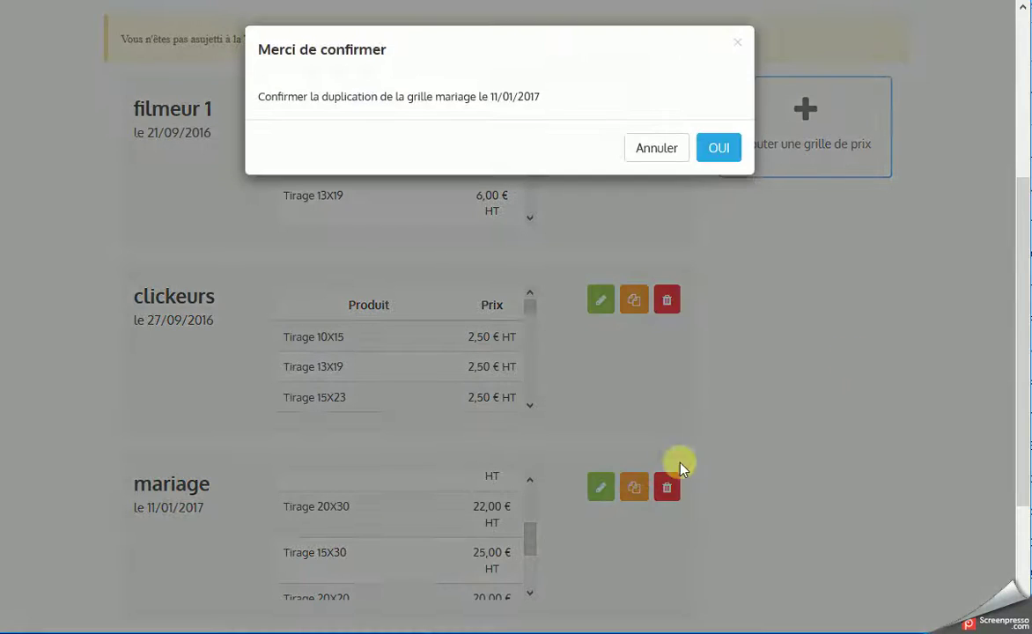
pyautogui.click(724, 156)
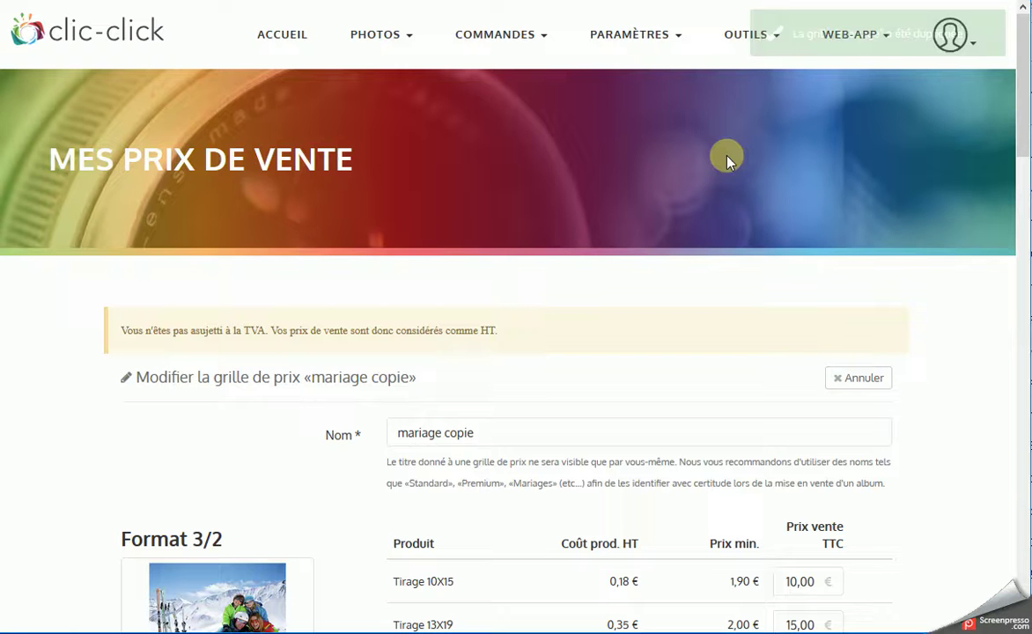
# Step: Rename the duplicated price grid as mariage copie1
pyautogui.scroll(-2, 630, 414)
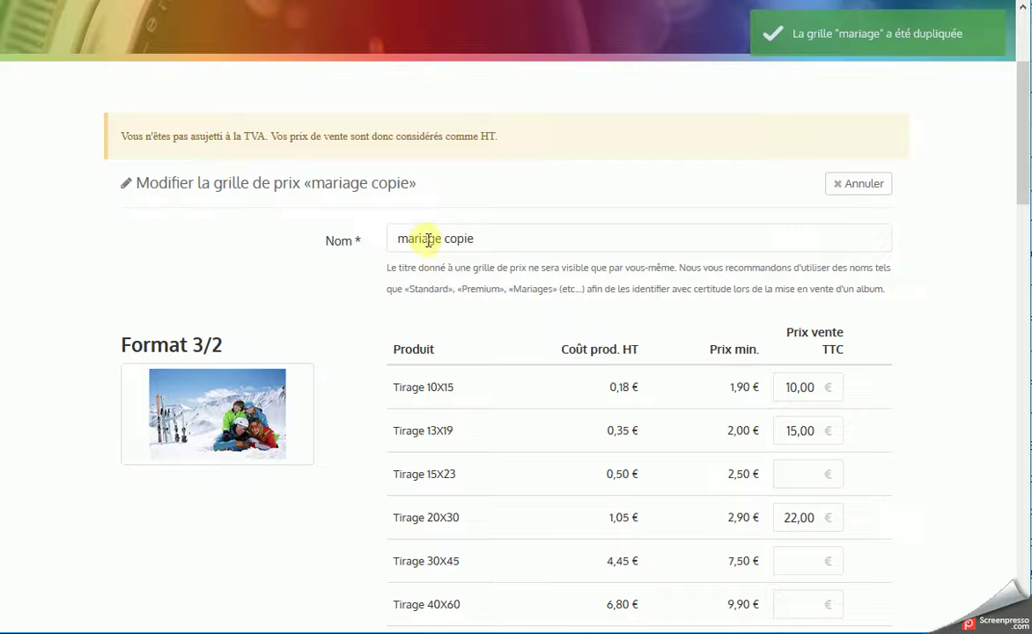
pyautogui.click(488, 241)
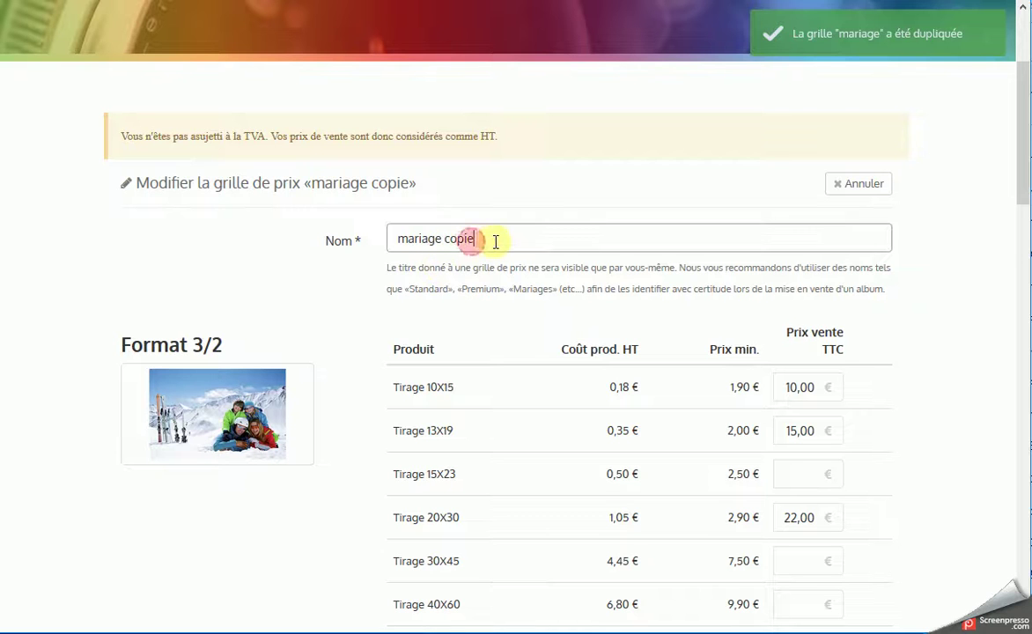
pyautogui.write('1')
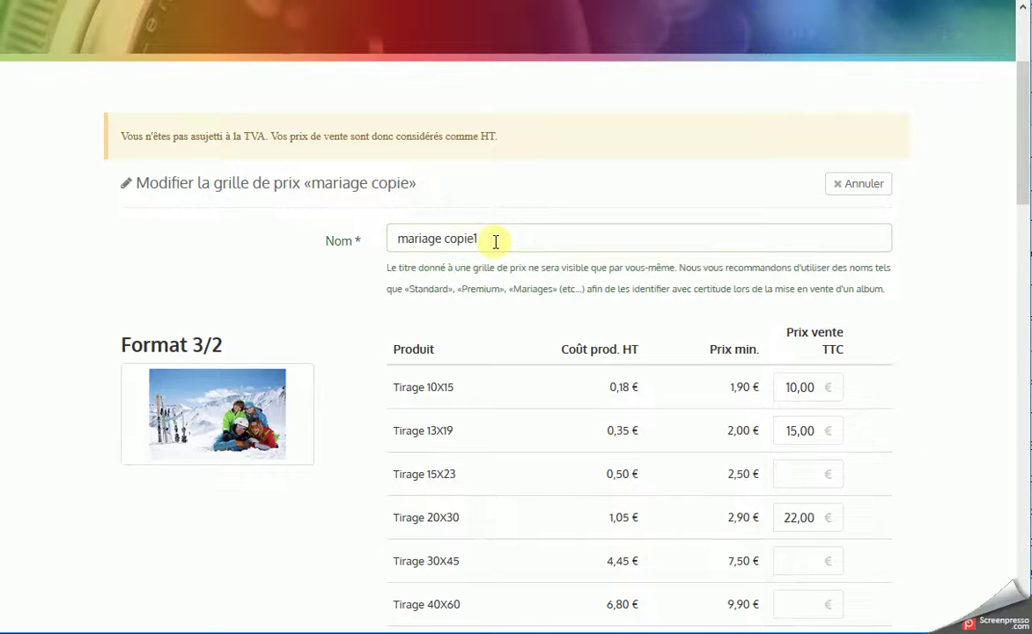
# Step: Set the selling price of the 10X15 print in Format 3/2 of the copied grid to 15 €
pyautogui.scroll(-2, 881, 332)
pyautogui.scroll(-1, 880, 333)
pyautogui.click(799, 191)
pyautogui.press('BackSpace')
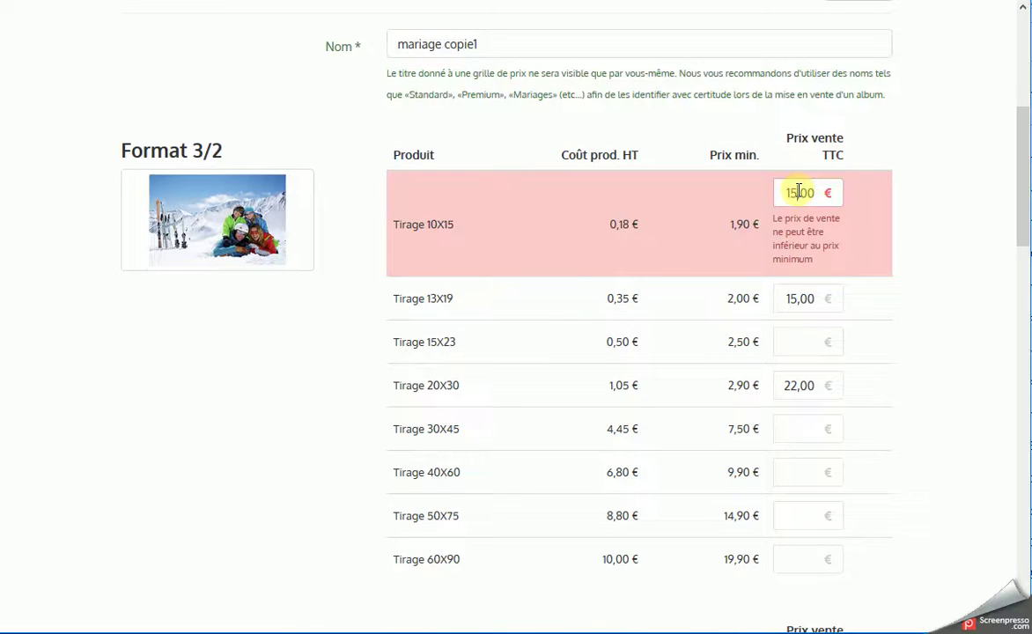
pyautogui.write('5')
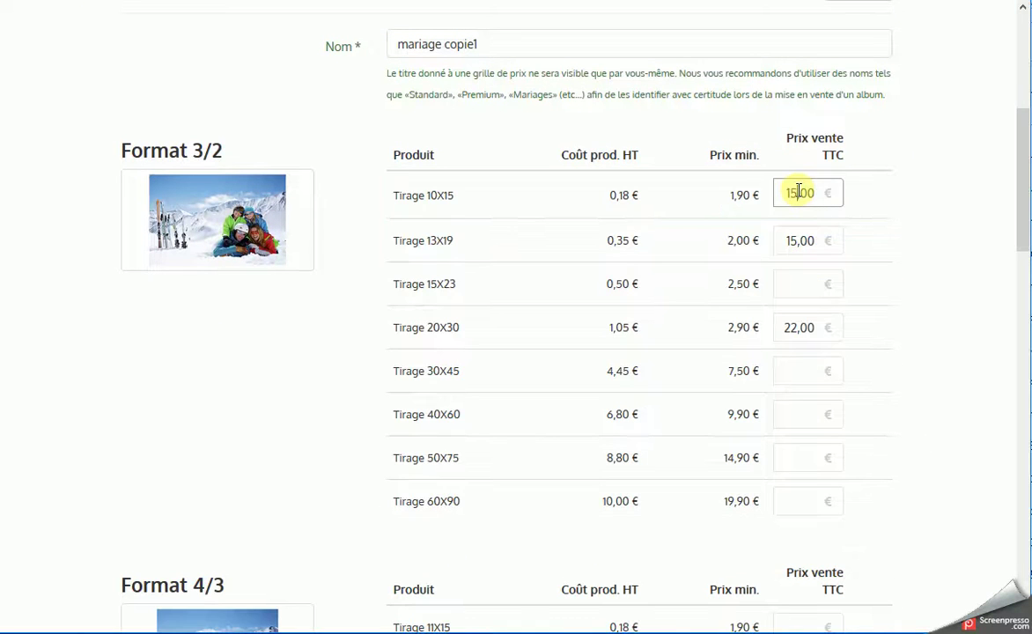
# Step: Set the copied grid's Format 3/2 selling prices to 20 € for the 13X19 print and 25 € for the 20X30 print
pyautogui.click(795, 239)
pyautogui.press('BackSpace')
pyautogui.press('BackSpace')
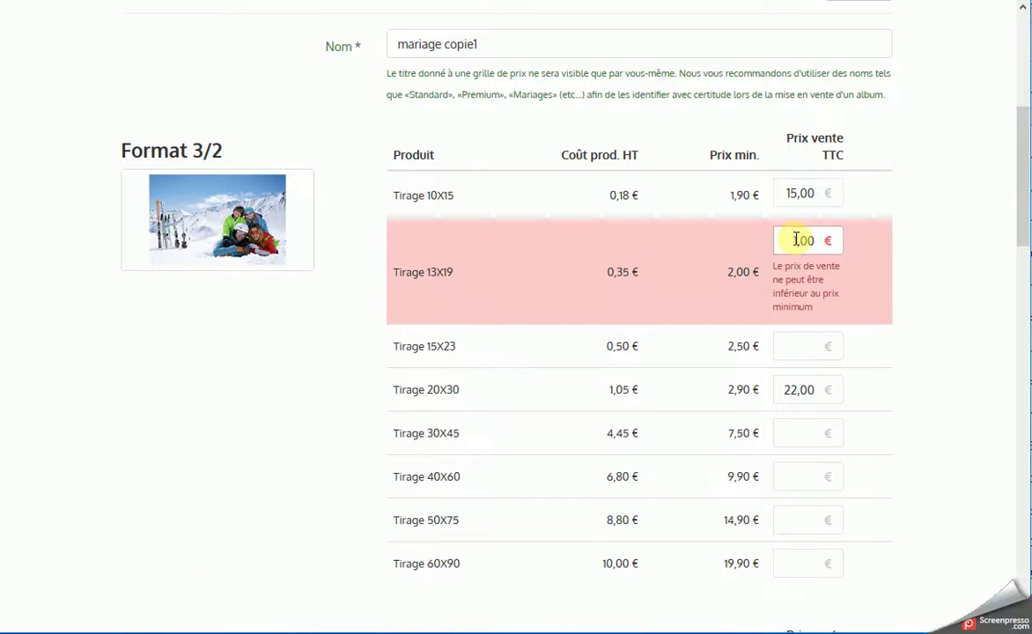
pyautogui.write('20')
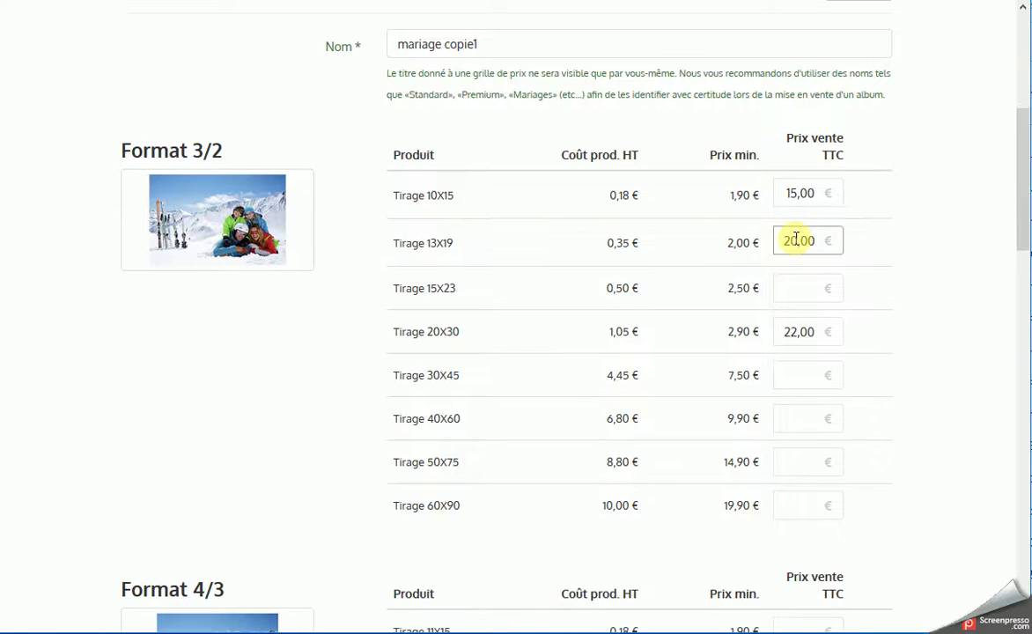
pyautogui.click(796, 332)
pyautogui.press('BackSpace')
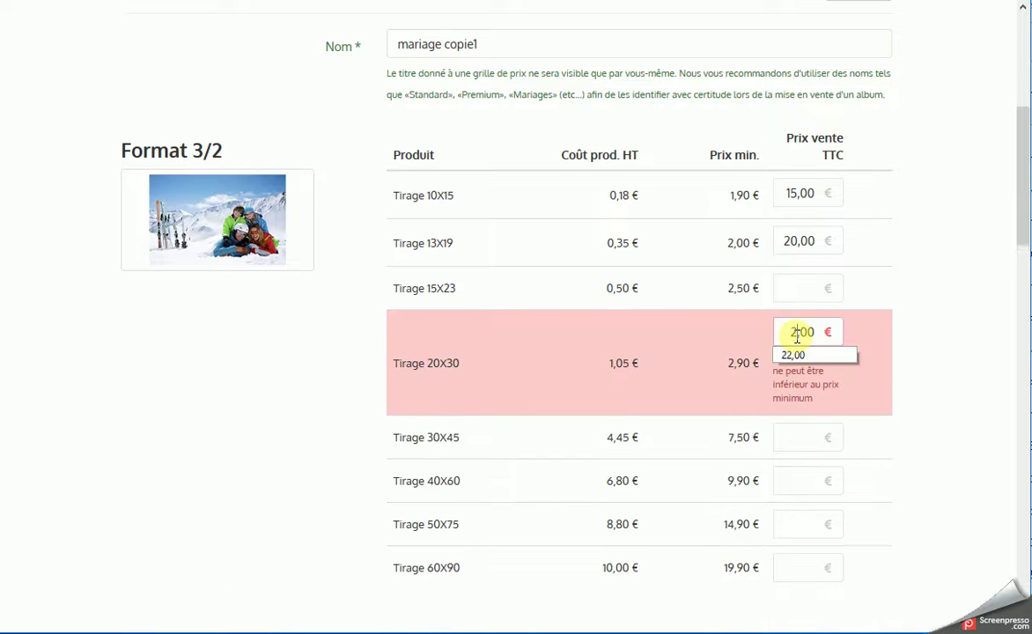
pyautogui.write('5')
# Step: Set the copied grid's selling prices to 25 € for the square 20X20 print and 30 € for the panoramic 15X30 print
pyautogui.scroll(-9, 797, 339)
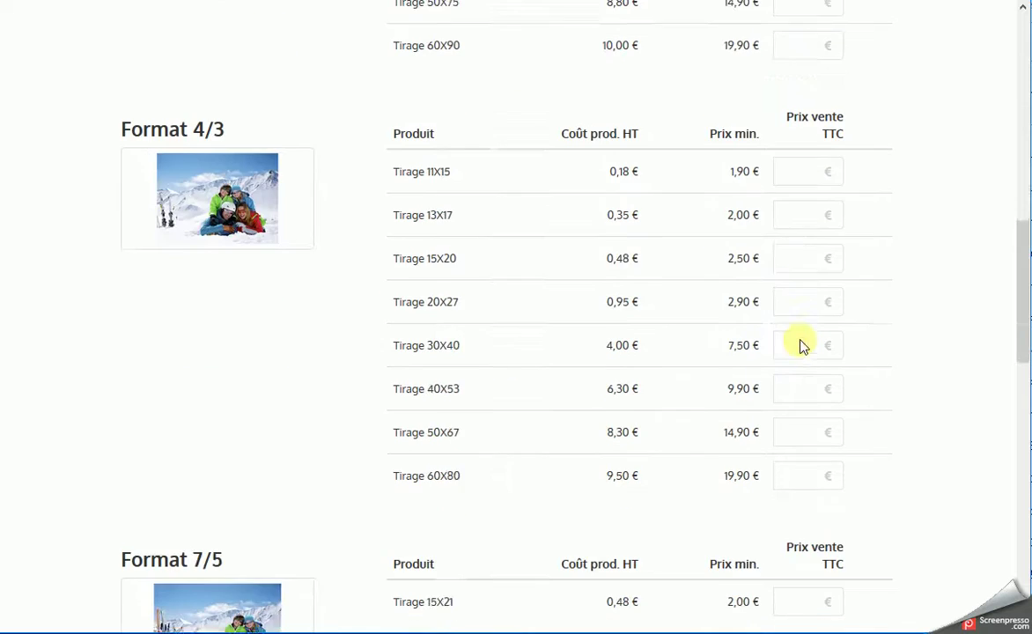
pyautogui.scroll(-5, 801, 346)
pyautogui.click(799, 214)
pyautogui.press('BackSpace')
pyautogui.write('5')
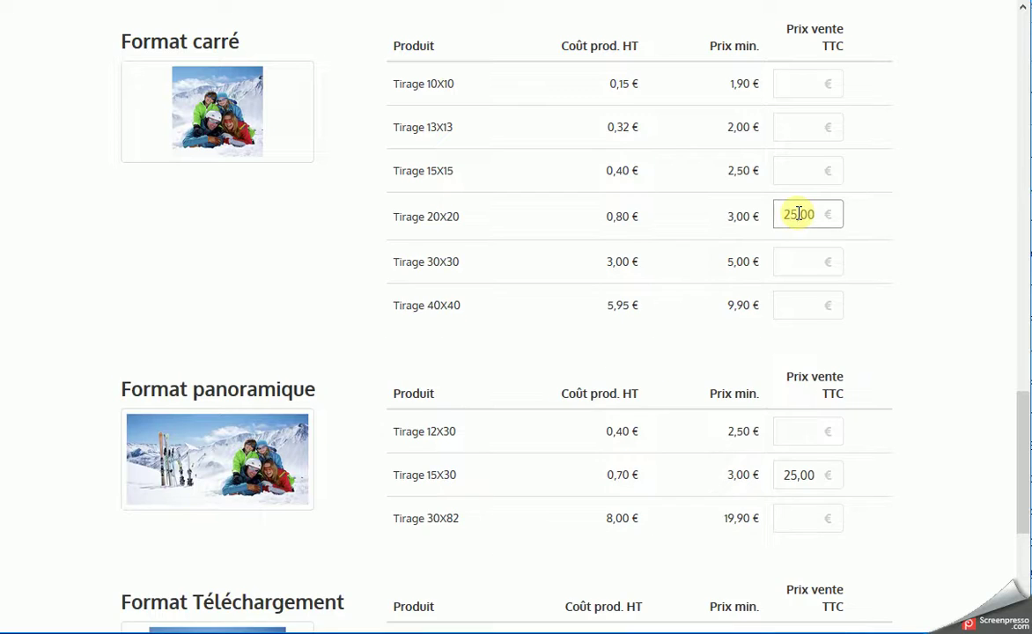
pyautogui.scroll(-3, 788, 227)
pyautogui.doubleClick(798, 280)
pyautogui.press('BackSpace')
pyautogui.write('3')
# Step: Set the single download (Téléchargement Unitaire) price to 10 € and save the mariage copie1 grid
pyautogui.click(801, 454)
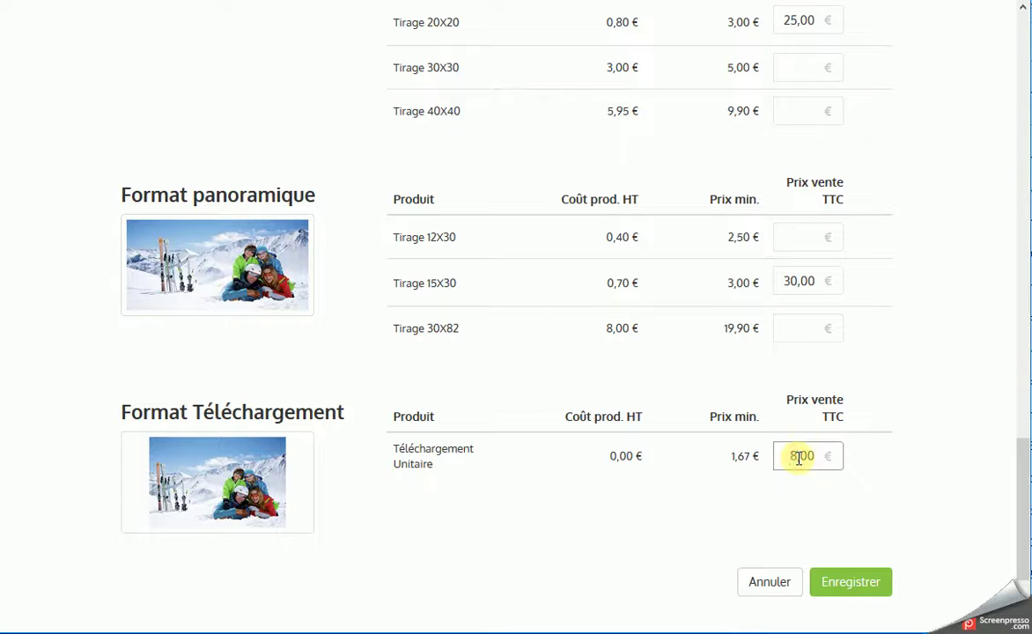
pyautogui.press('BackSpace')
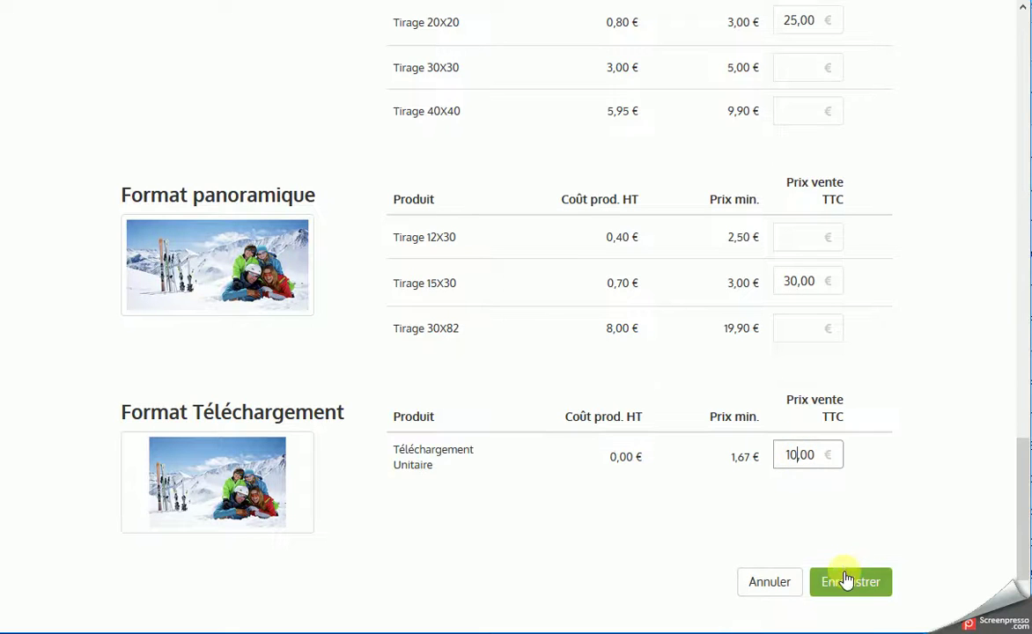
pyautogui.click(843, 577)
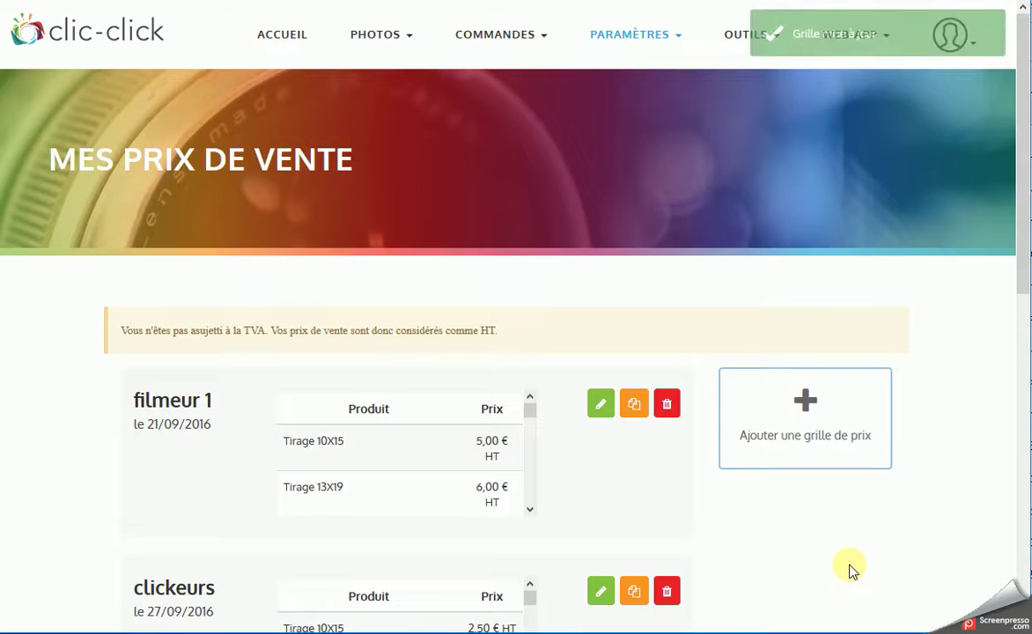
# Step: Delete the original mariage price grid, keeping mariage copie1, and confirm the deletion
pyautogui.scroll(-2, 376, 393)
pyautogui.scroll(-3, 377, 394)
pyautogui.scroll(-3, 326, 392)
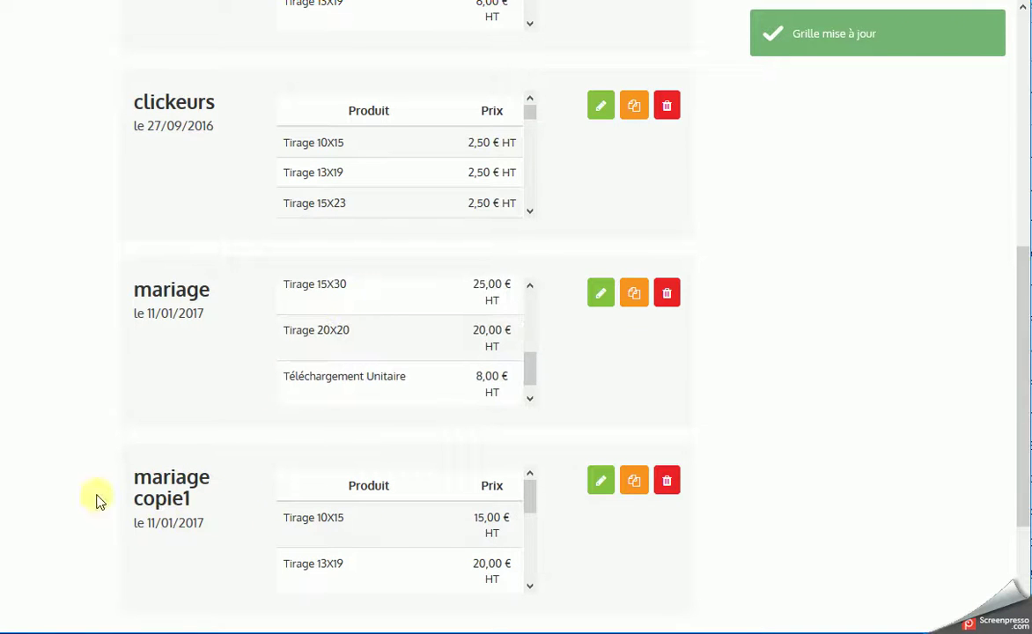
pyautogui.scroll(2, 269, 489)
pyautogui.scroll(-2, 268, 440)
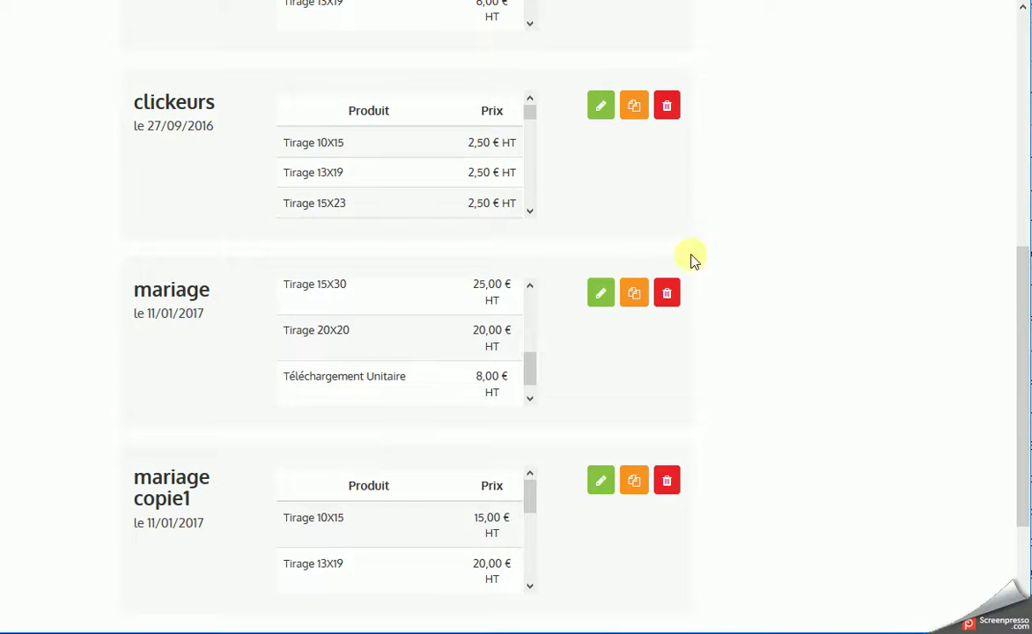
pyautogui.click(666, 292)
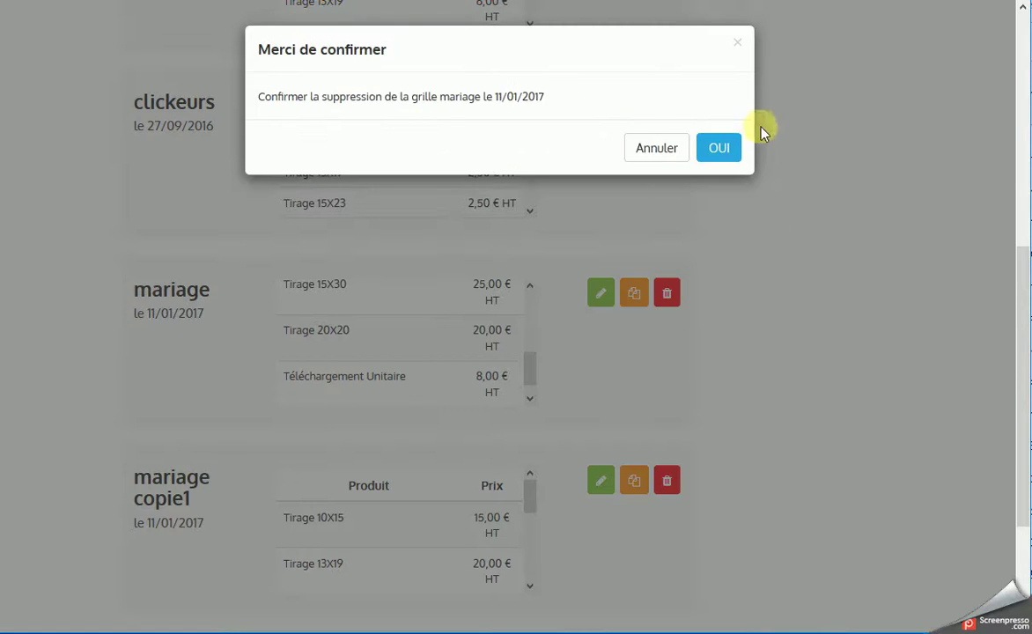
pyautogui.click(722, 151)
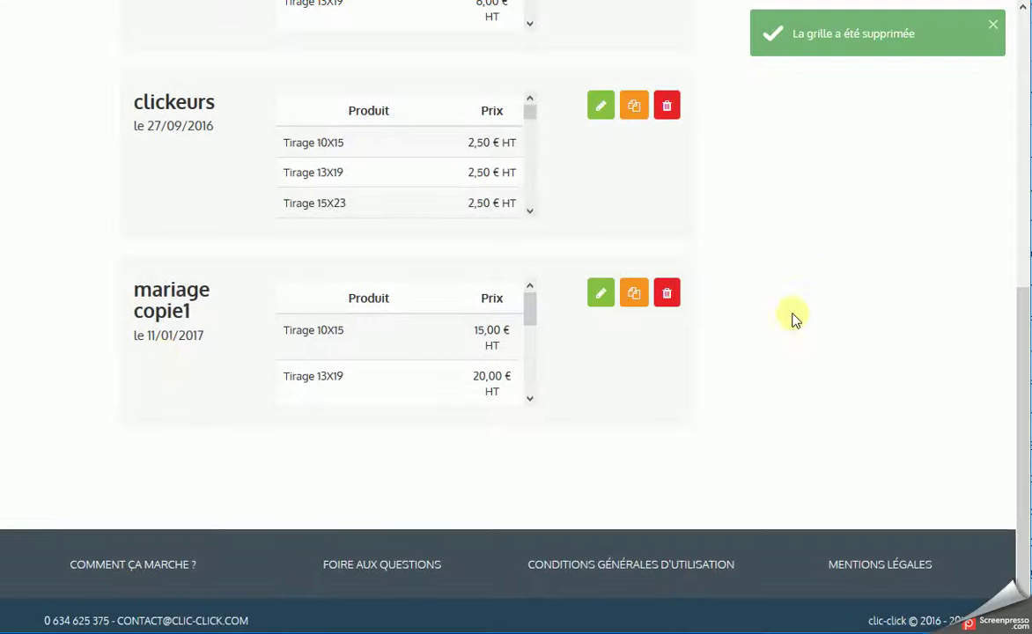
# Step: Reopen the Mes prix de vente page from the account settings (Paramètres)
pyautogui.scroll(3, 272, 414)
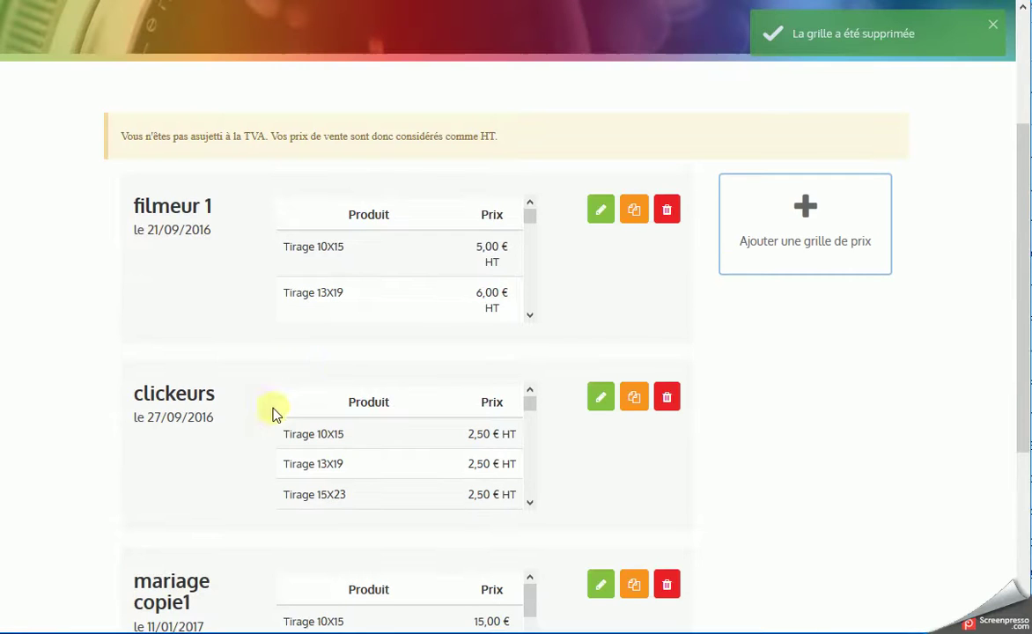
pyautogui.scroll(2, 283, 410)
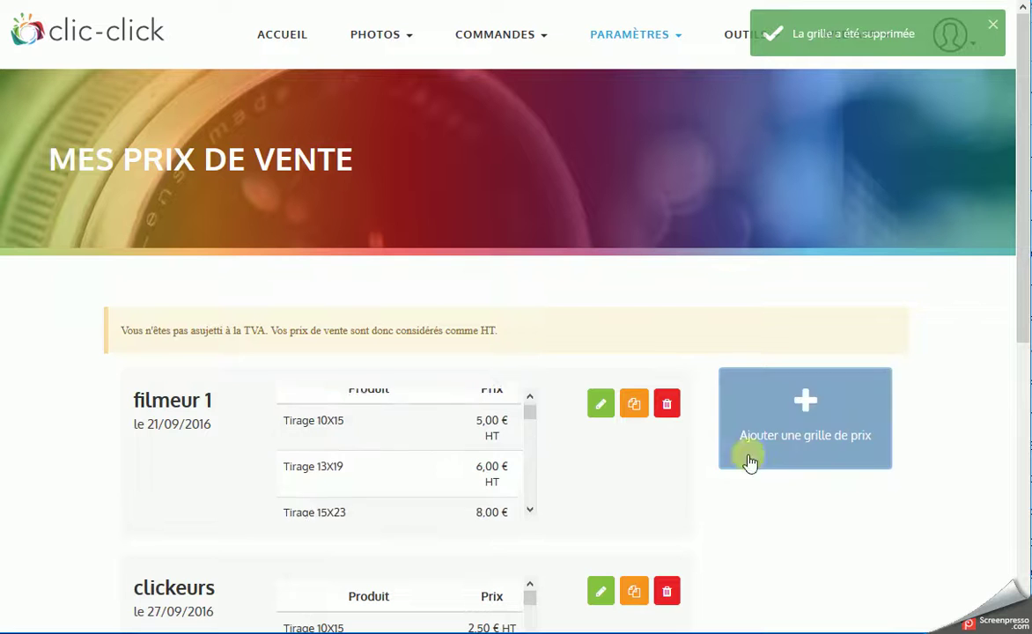
pyautogui.click(610, 33)
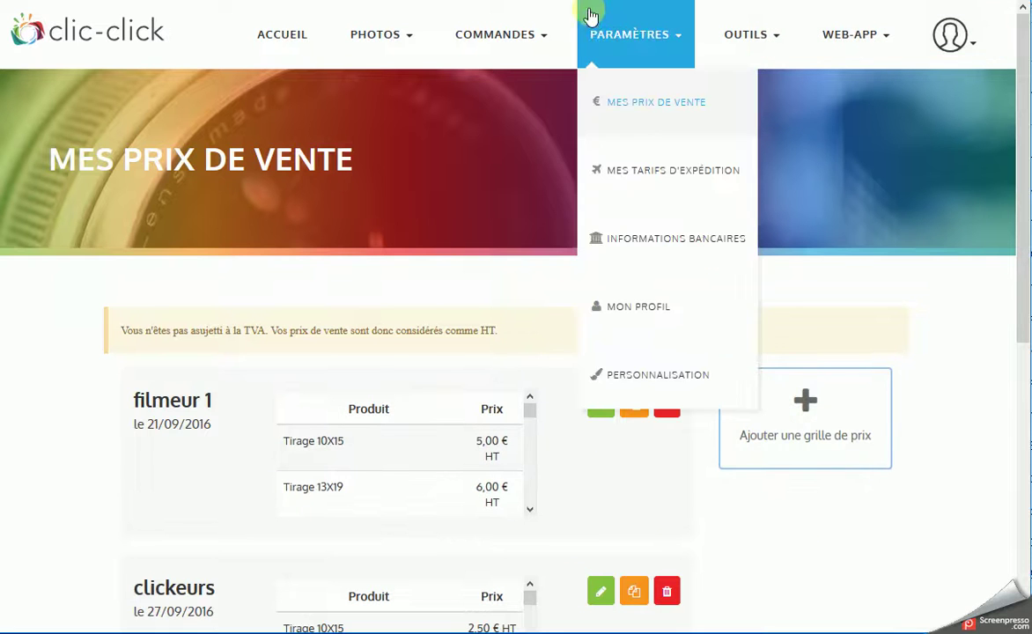
pyautogui.click(659, 112)
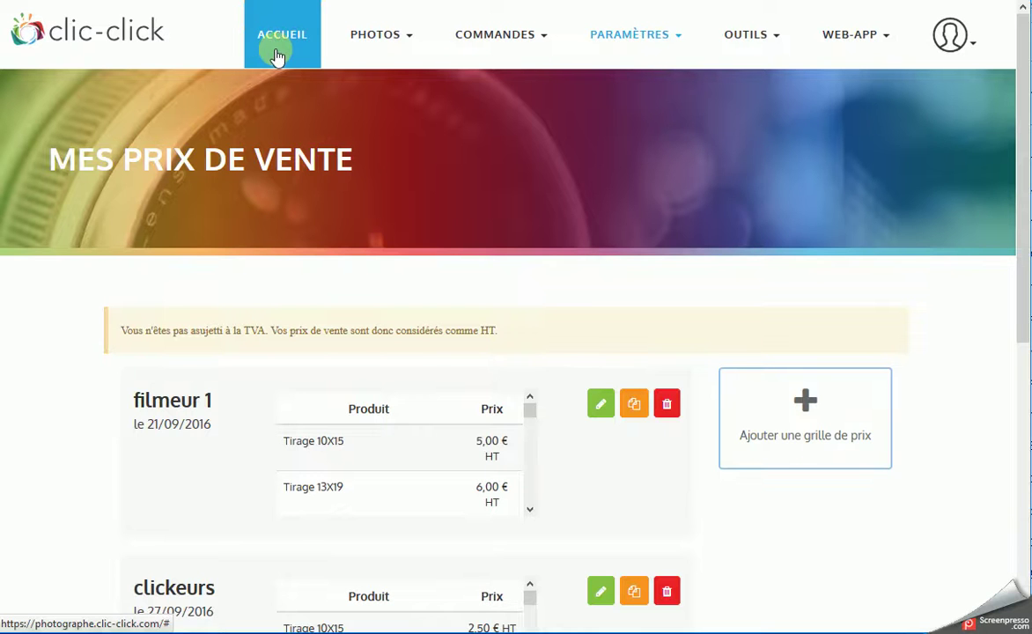
# Step: Open the Créer un album page and look over its choice of work modes, Labo « clic-click » and Mode autonome
pyautogui.click(377, 62)
pyautogui.click(397, 102)
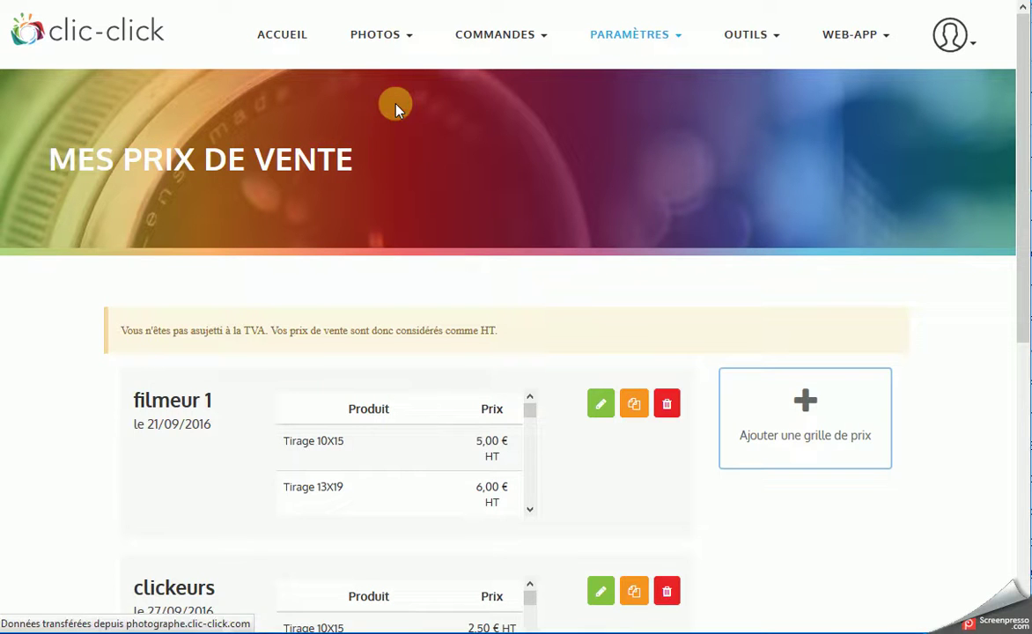
pyautogui.scroll(-1, 322, 421)
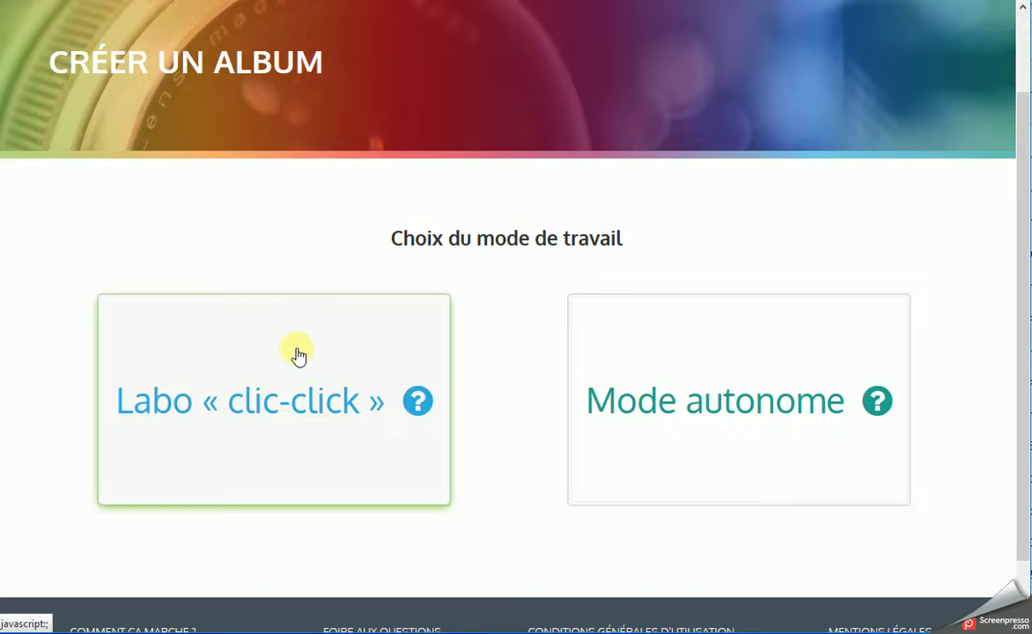
pyautogui.scroll(2, 308, 328)
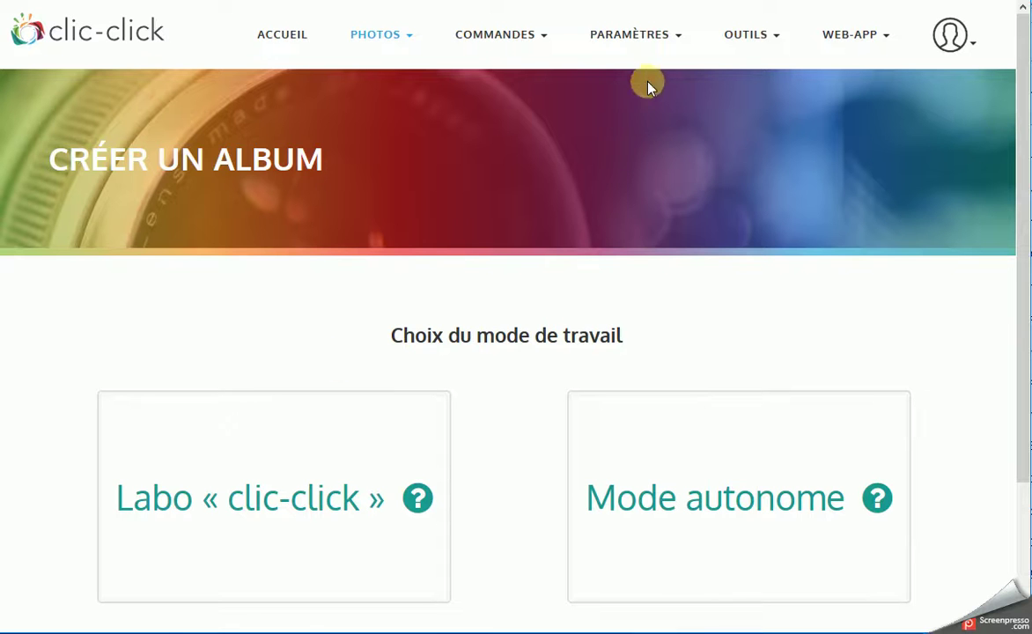
# Step: Open the list of customer orders (Commandes) and look through it down to the oldest order
pyautogui.click(636, 58)
pyautogui.click(516, 56)
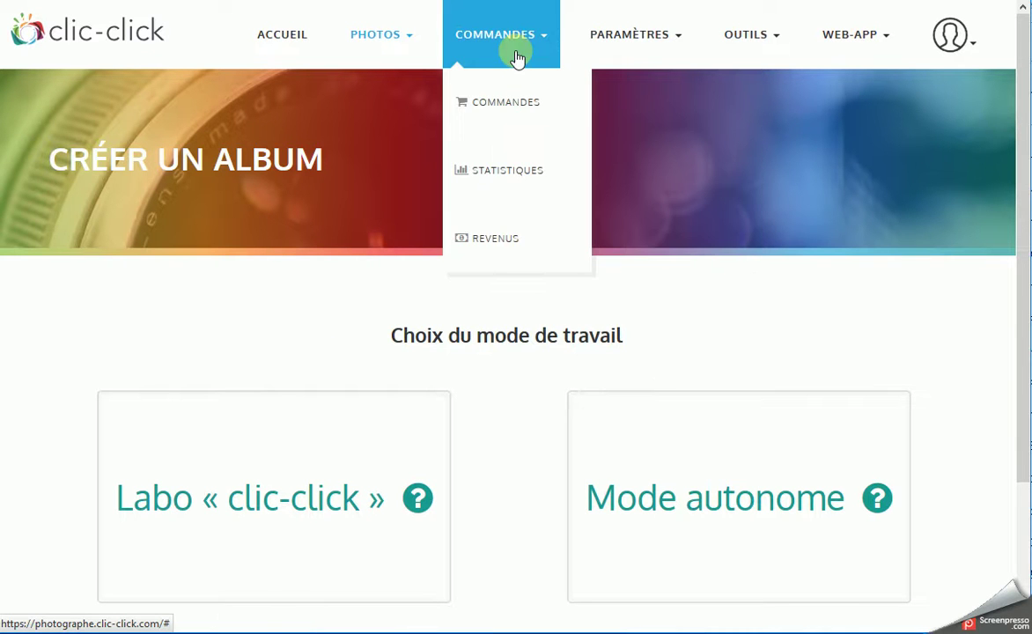
pyautogui.click(516, 101)
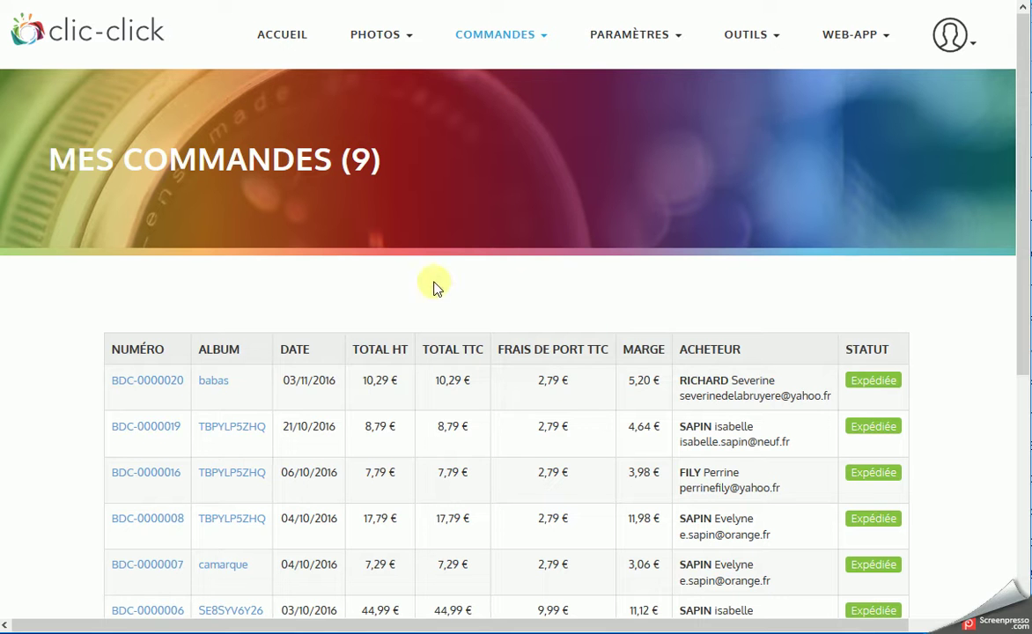
pyautogui.scroll(-3, 437, 287)
pyautogui.scroll(-2, 362, 207)
pyautogui.scroll(-1, 393, 242)
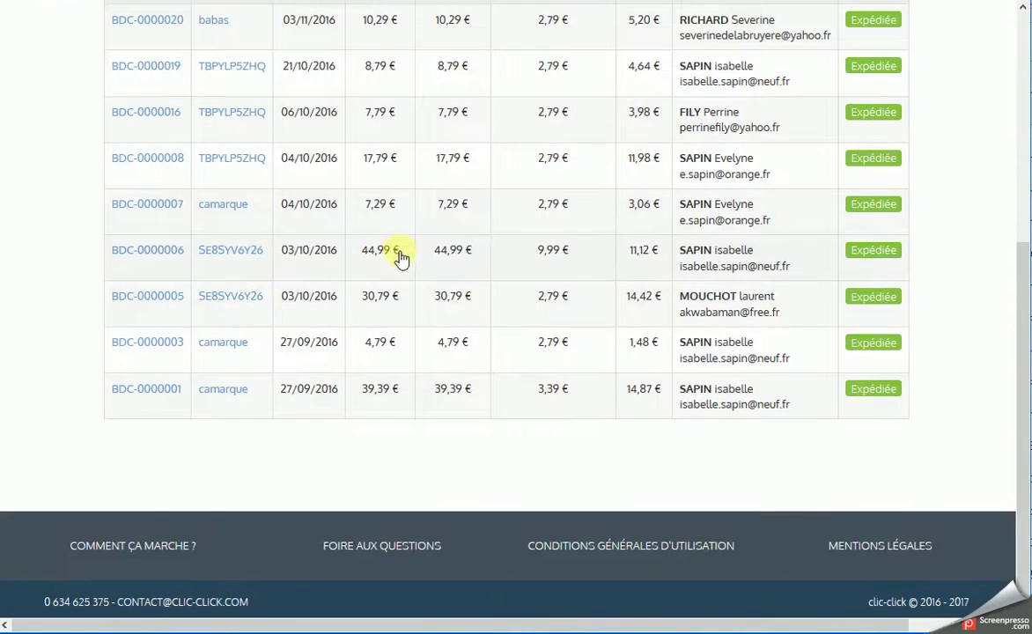
pyautogui.scroll(5, 392, 392)
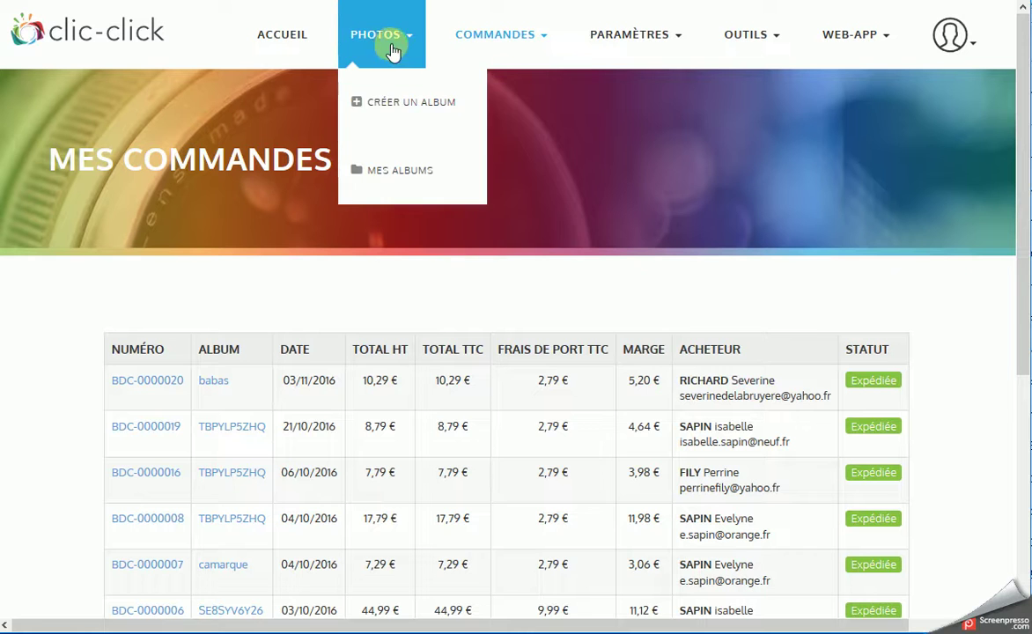
pyautogui.click(402, 41)
pyautogui.click(675, 62)
pyautogui.click(453, 54)
pyautogui.click(604, 56)
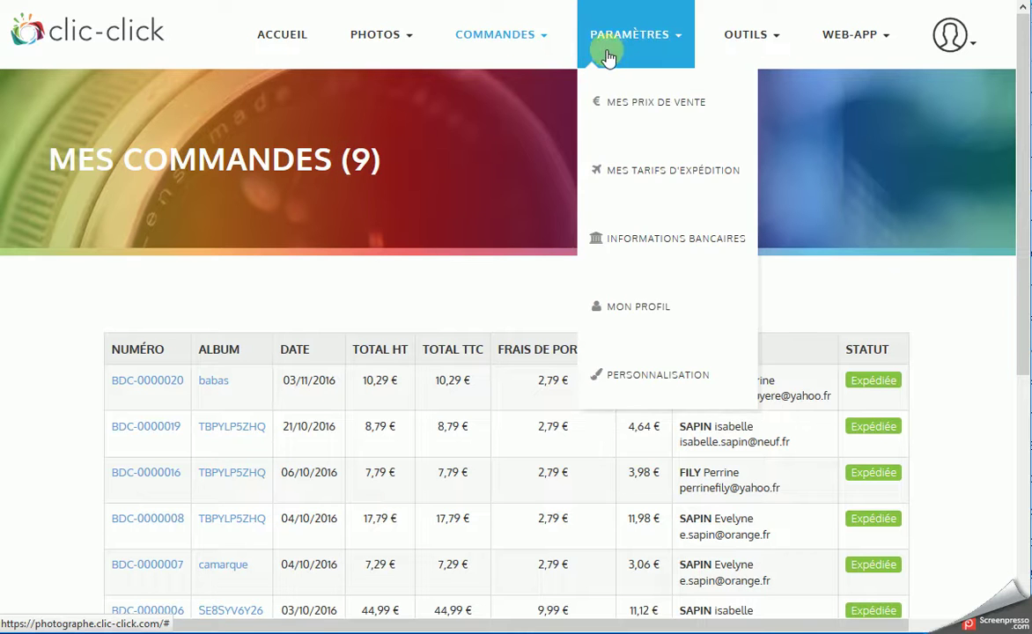
pyautogui.click(537, 57)
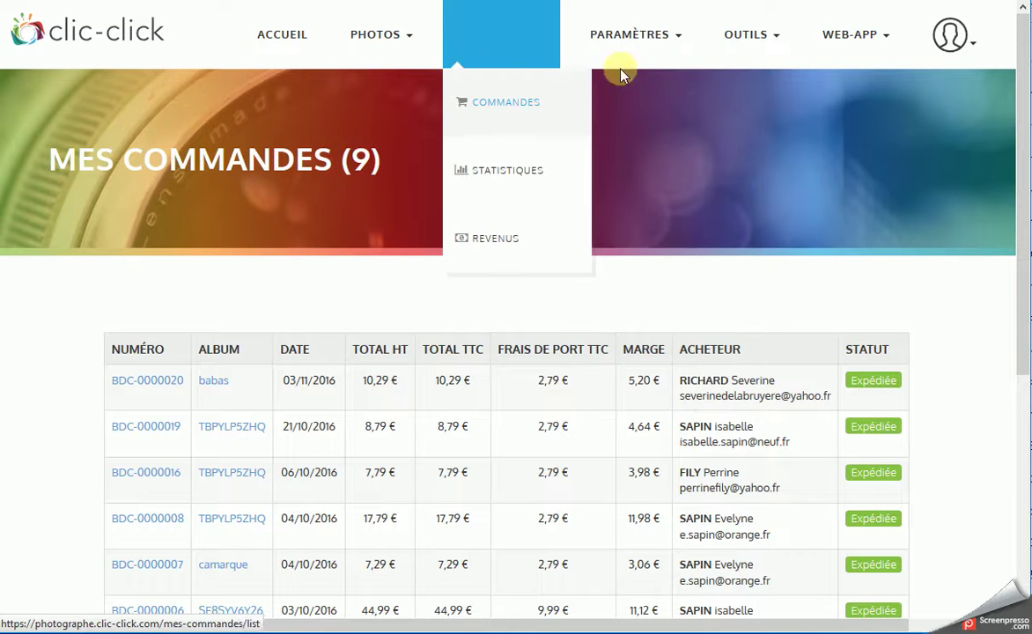
# Step: Open the Informations bancaires page from the account settings (Paramètres)
pyautogui.click(630, 35)
pyautogui.click(660, 262)
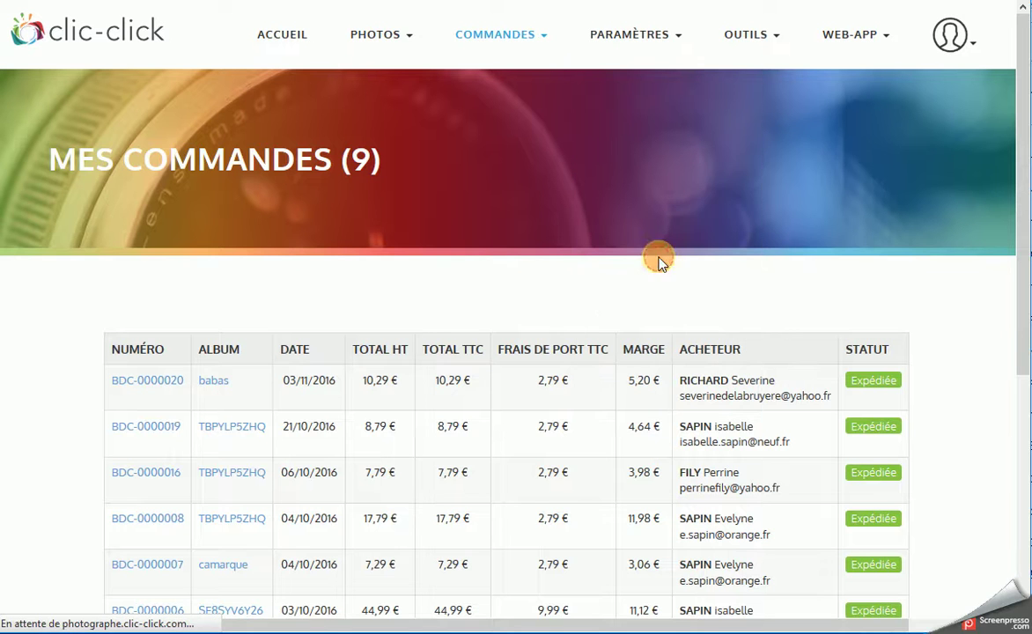
pyautogui.click(760, 60)
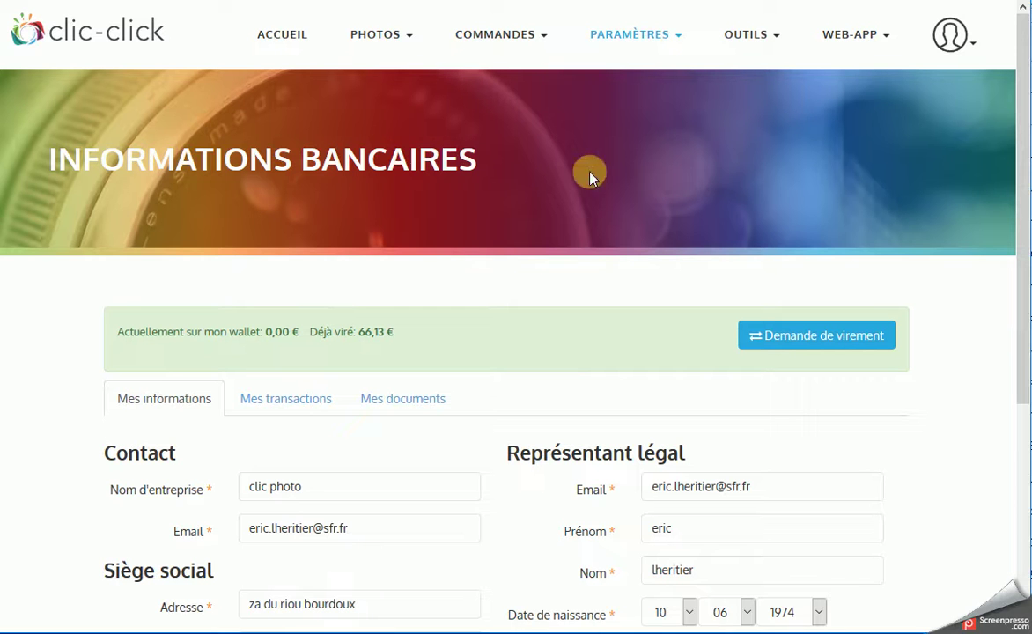
# Step: Return to the Mes prix de vente page and review the filmeur 1, clickeurs and mariage copie1 price grids
pyautogui.moveTo(604, 57)
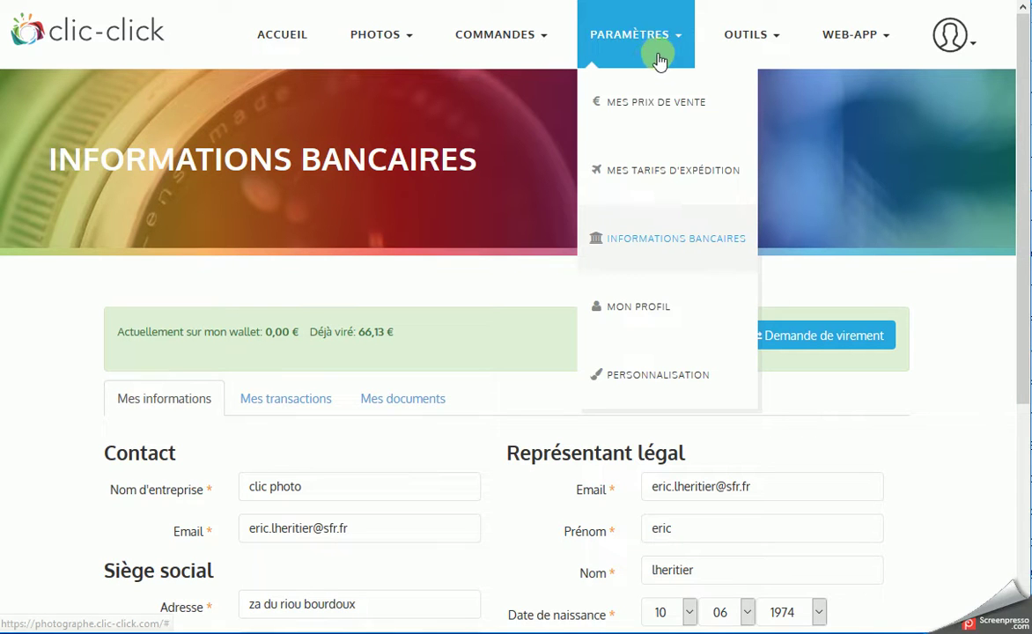
pyautogui.click(685, 132)
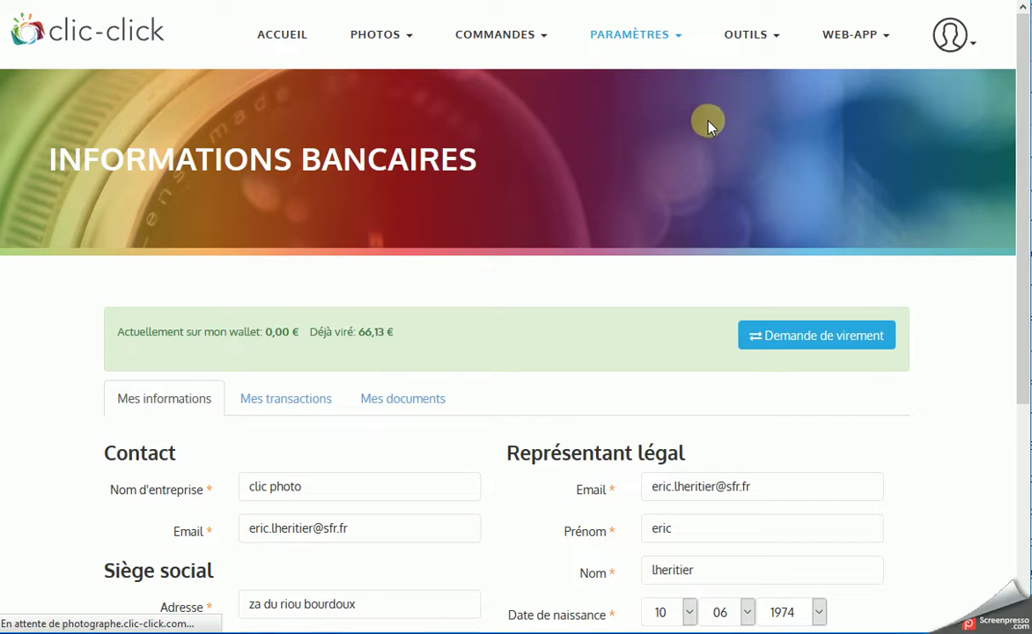
pyautogui.scroll(-3, 643, 304)
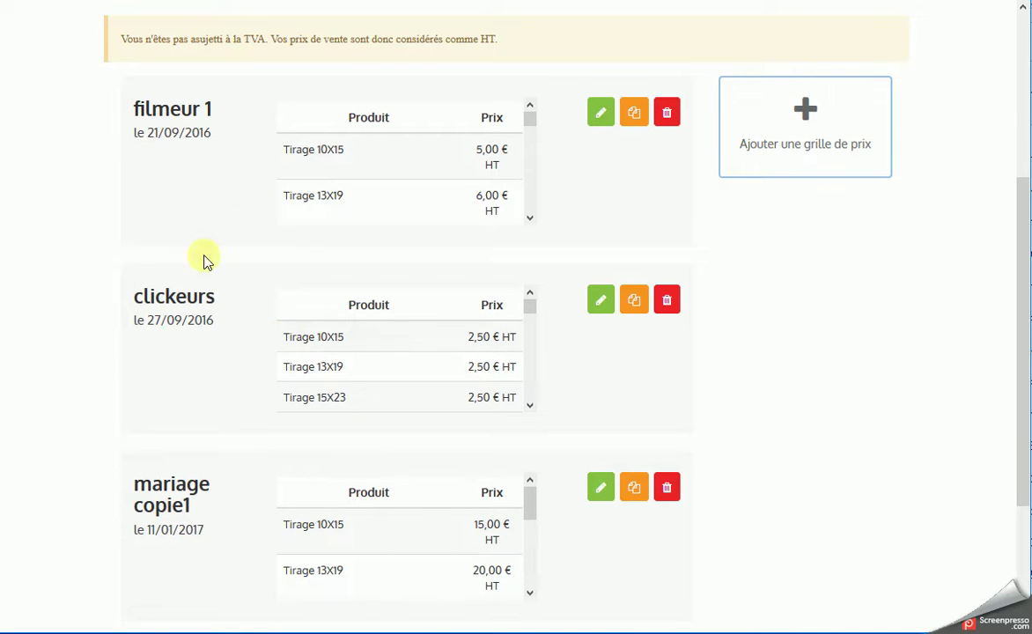
pyautogui.scroll(4, 367, 255)
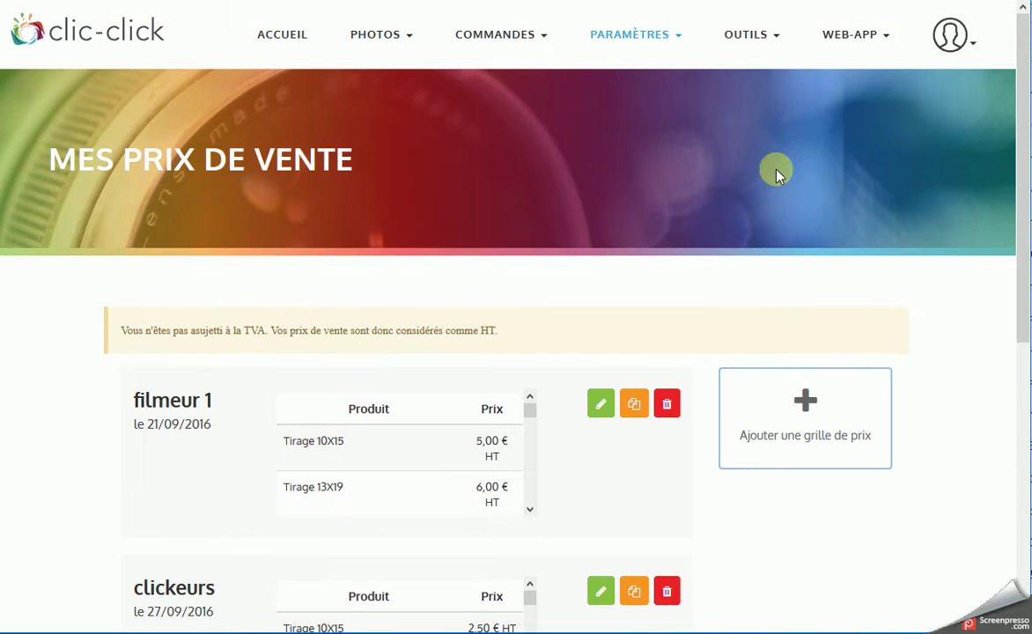